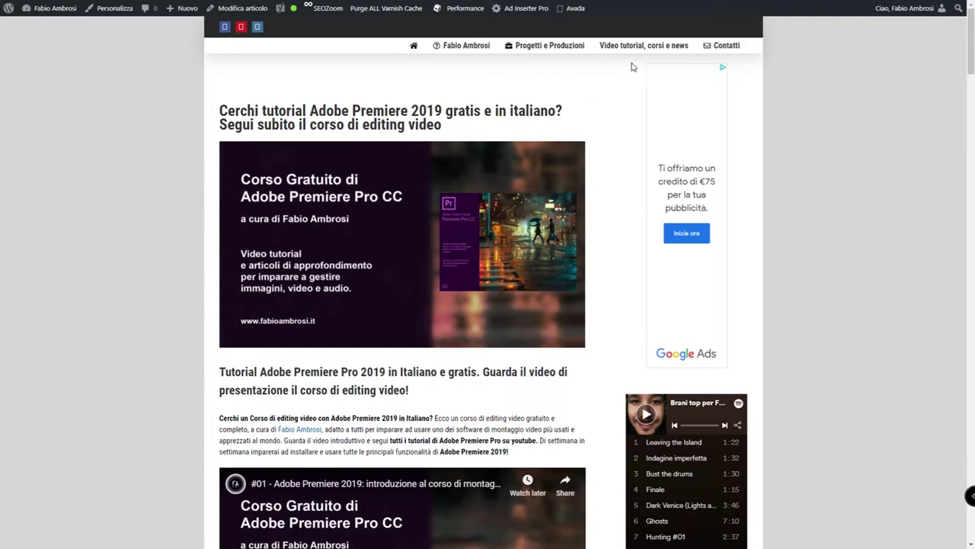
Step: Open the 'Video tutorial, corsi e news' page and scroll down through its Premiere articles
left_click(539, 219)
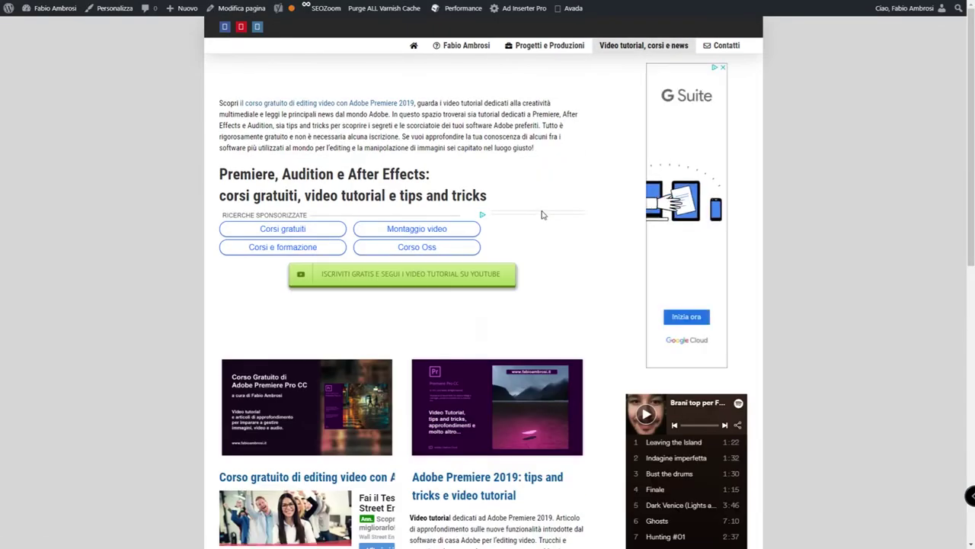
scroll(543, 221, "down", 2)
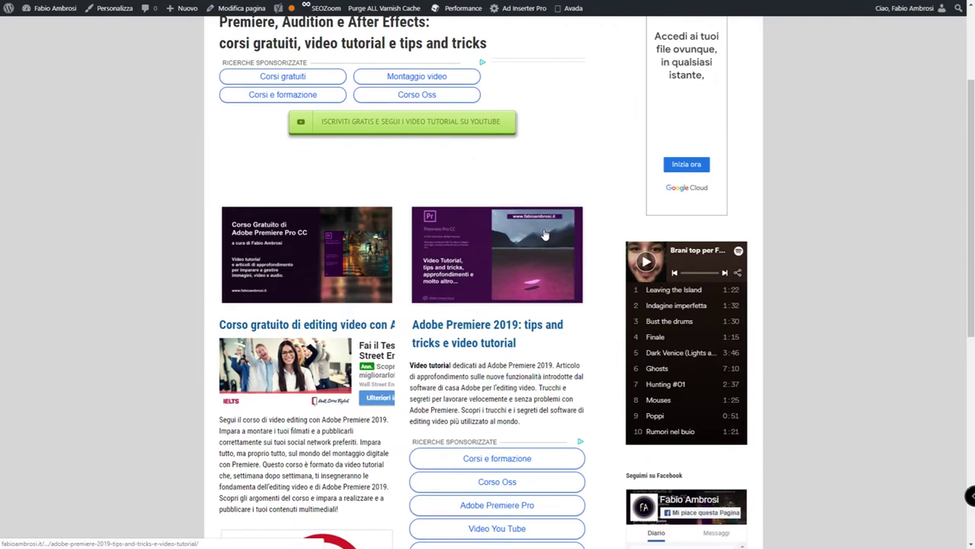
scroll(545, 235, "down", 1)
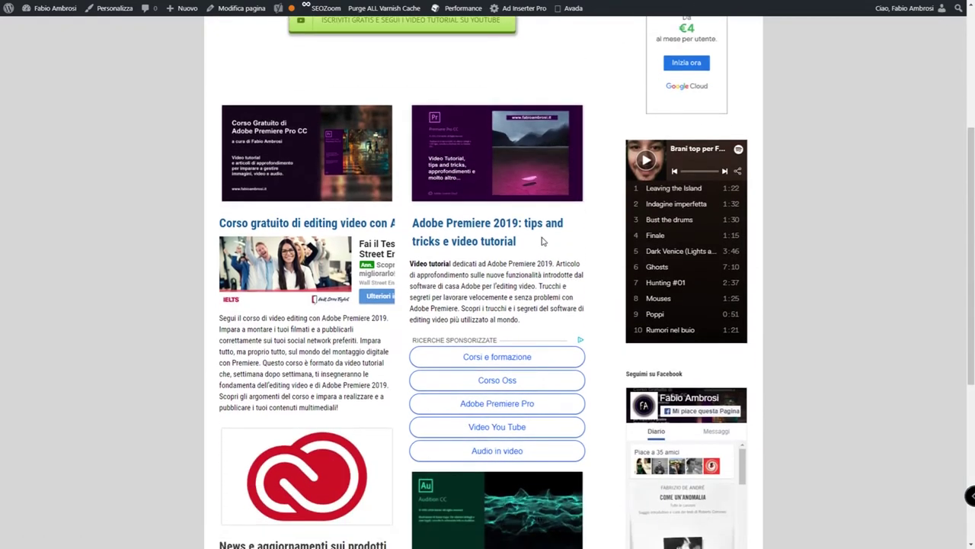
scroll(468, 259, "down", 1)
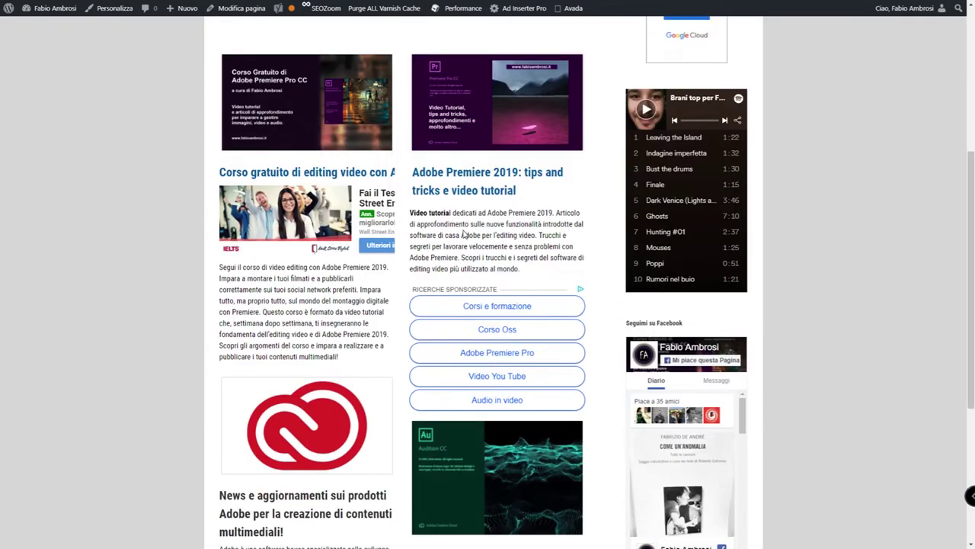
scroll(464, 234, "down", 4)
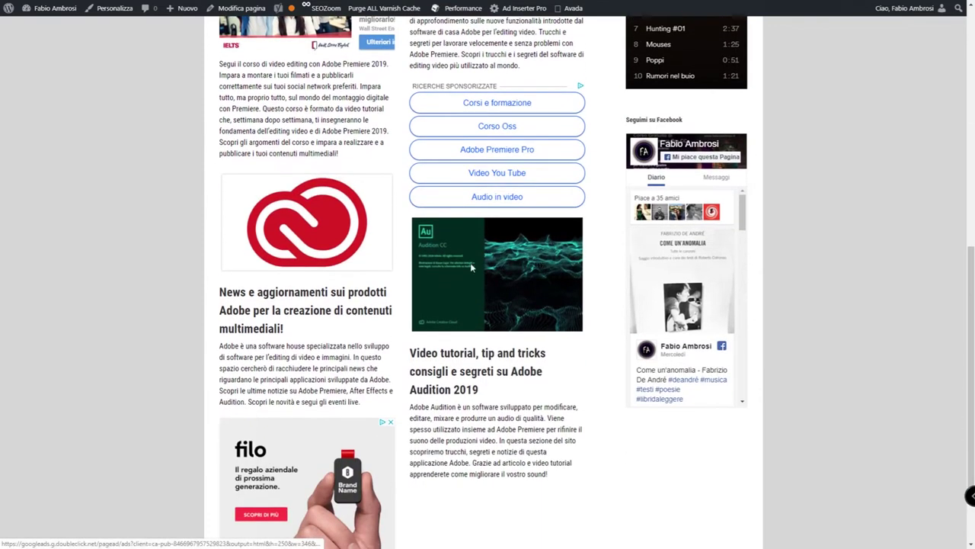
Step: Select the Adobe Audition 2019 article title and scroll back to the top of the page
left_click_drag(409, 355, 528, 389)
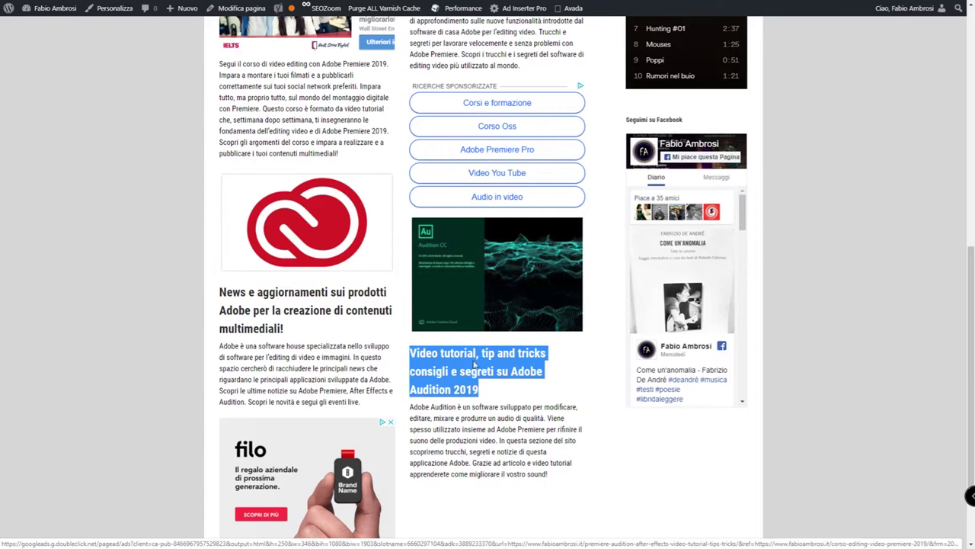
scroll(478, 358, "up", 1)
scroll(478, 358, "up", 5)
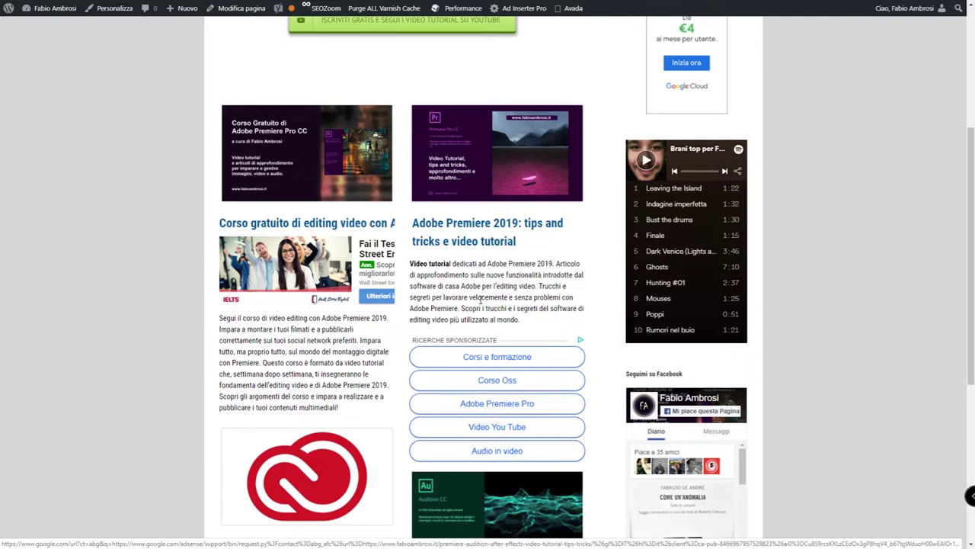
scroll(480, 301, "up", 3)
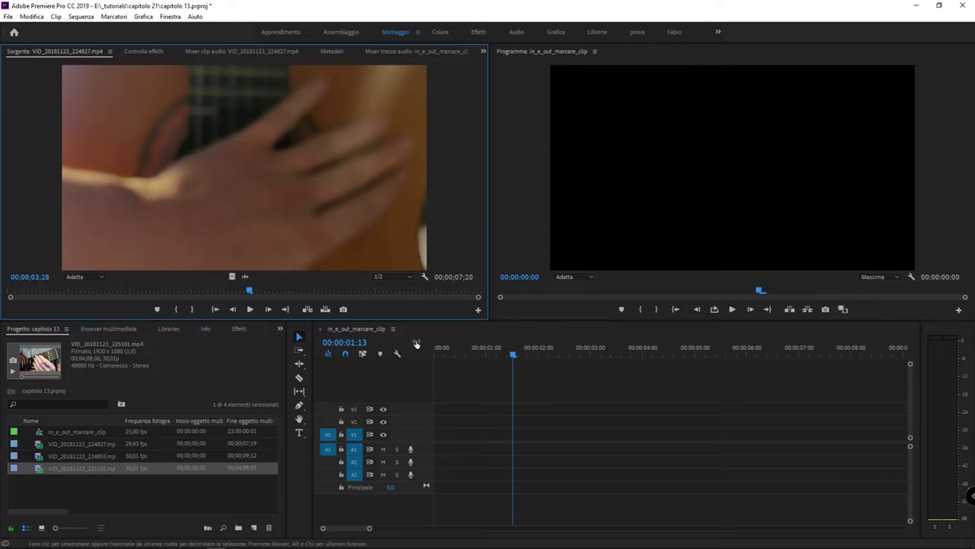
Step: Load VID_20181123_224827.mp4 into the Source monitor and park on the soundhole frame at 00;00;02;21
double_click(42, 456)
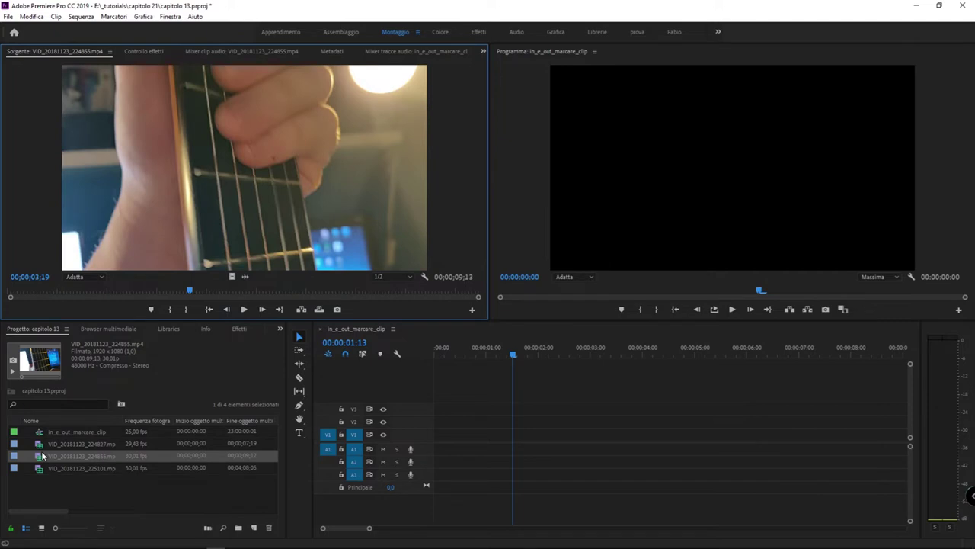
left_click(40, 434)
double_click(40, 444)
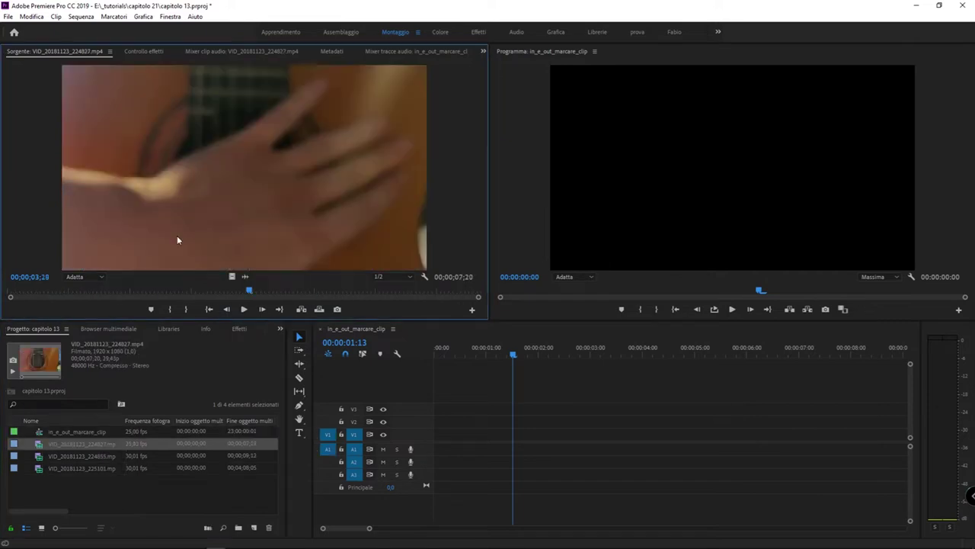
mouse_move(240, 295)
left_mouse_down()
mouse_move(179, 307)
mouse_move(207, 312)
mouse_move(146, 309)
mouse_move(158, 292)
left_mouse_up()
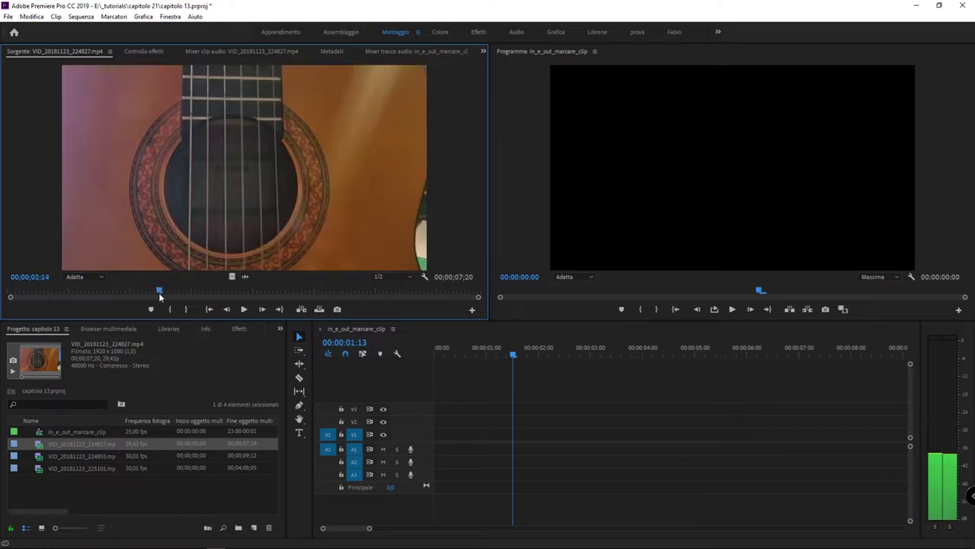
left_click_drag(156, 294, 218, 297)
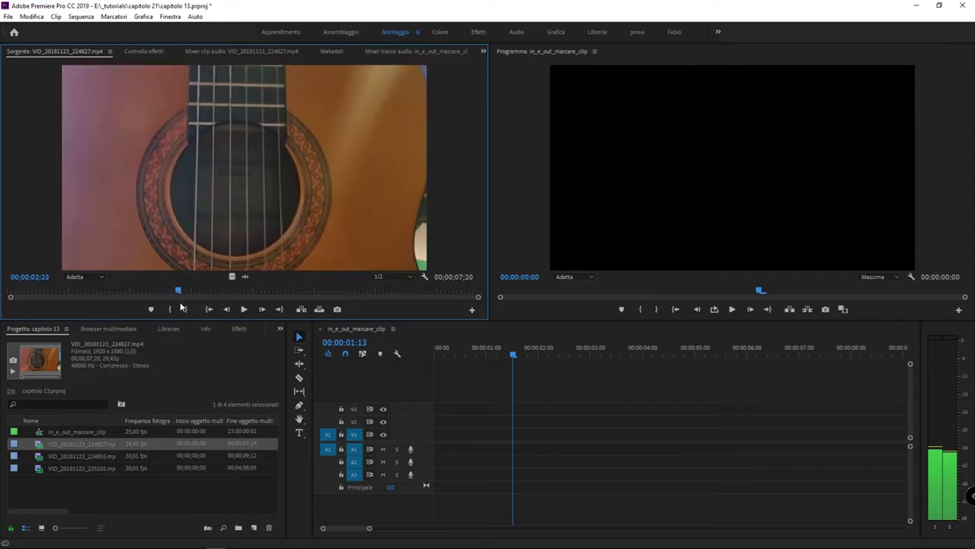
mouse_move(221, 299)
left_mouse_down()
mouse_move(177, 304)
mouse_move(394, 321)
mouse_move(174, 320)
left_mouse_up()
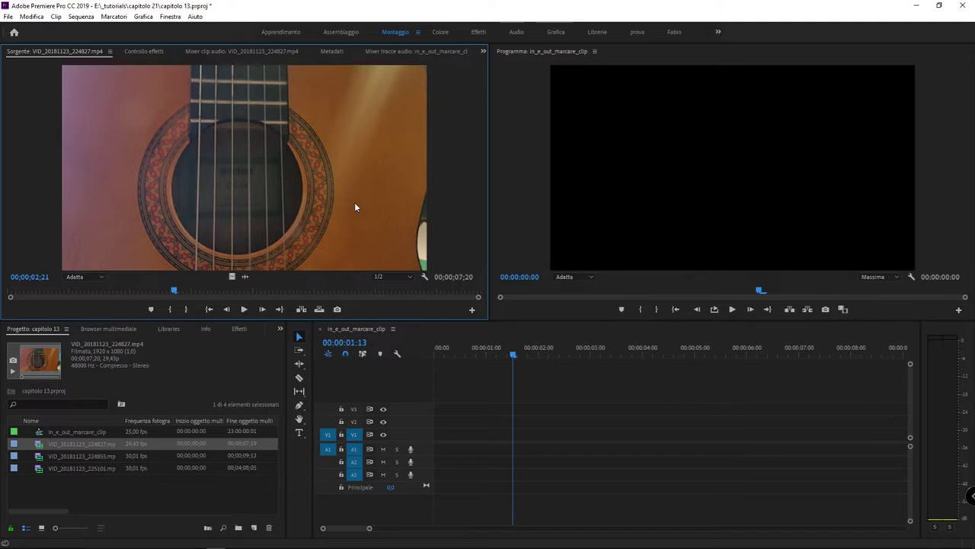
Step: Play the guitar clip using Space and the J, K, L shuttle keys until it ends at 00;00;07;20
key("space")
key("space")
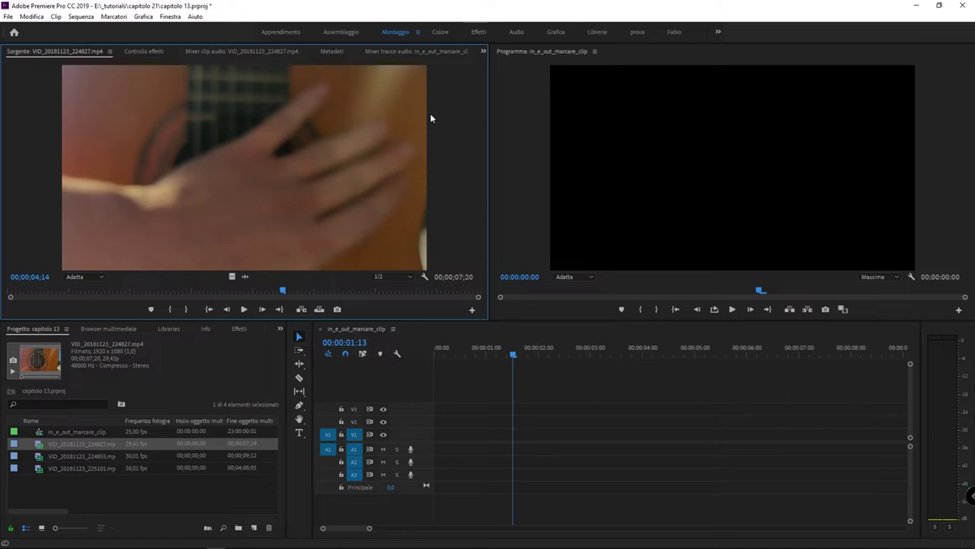
key("k")
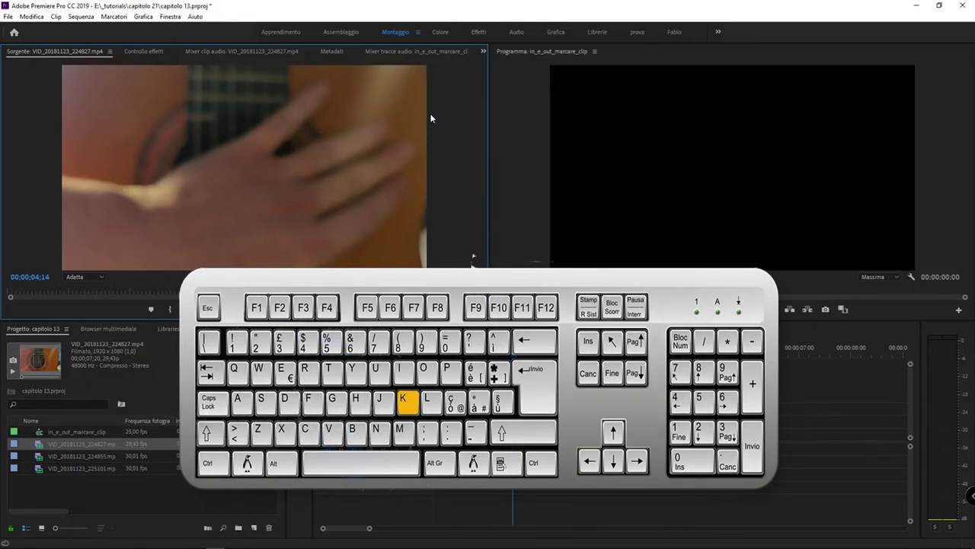
key("j")
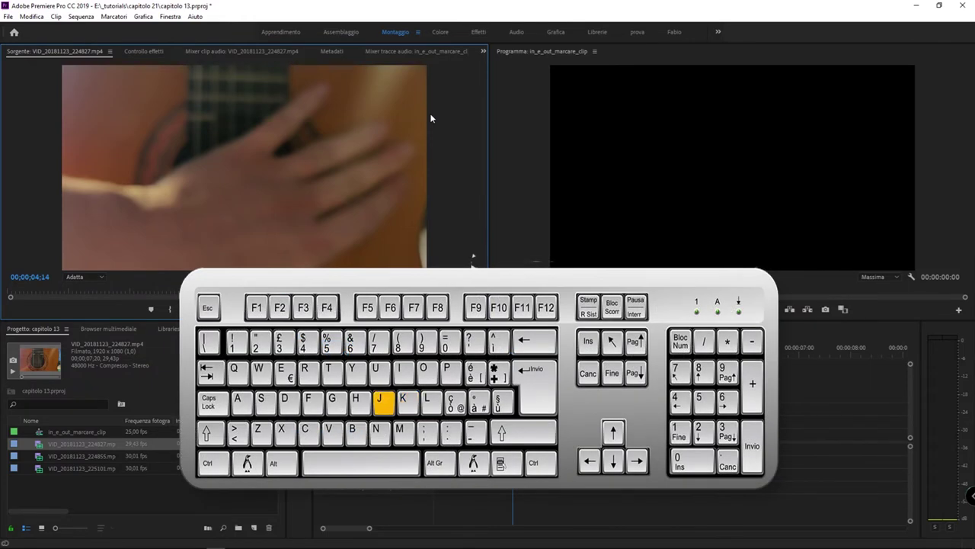
key("l")
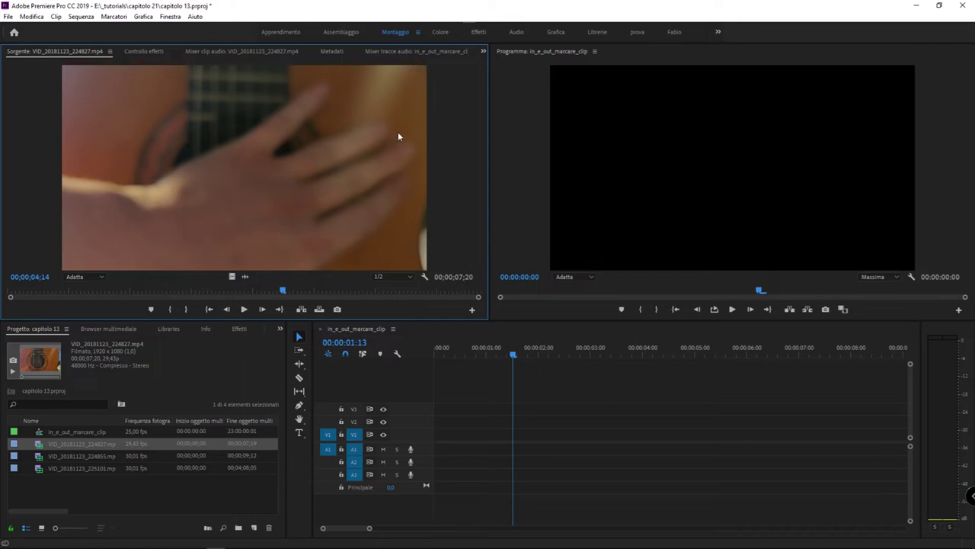
key("l")
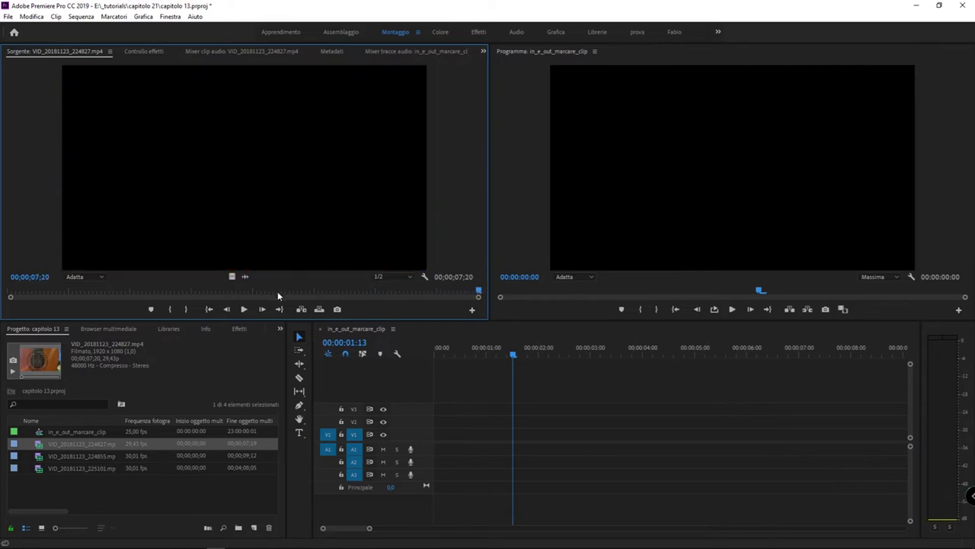
left_click_drag(277, 294, 96, 292)
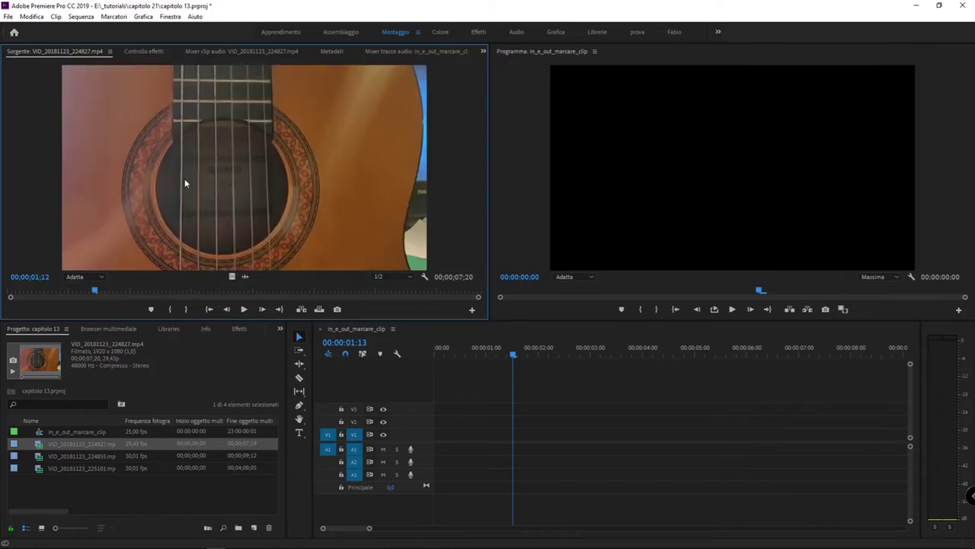
key("space")
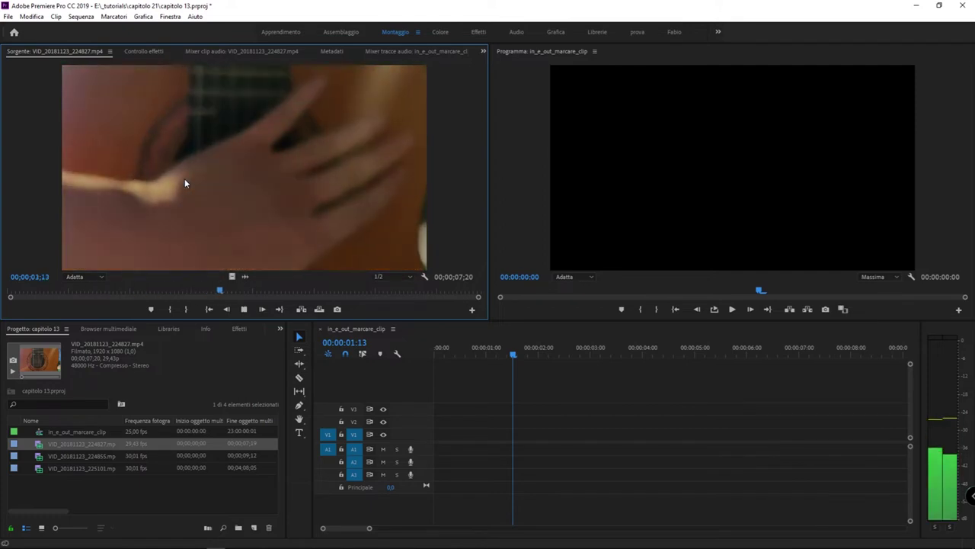
key("space")
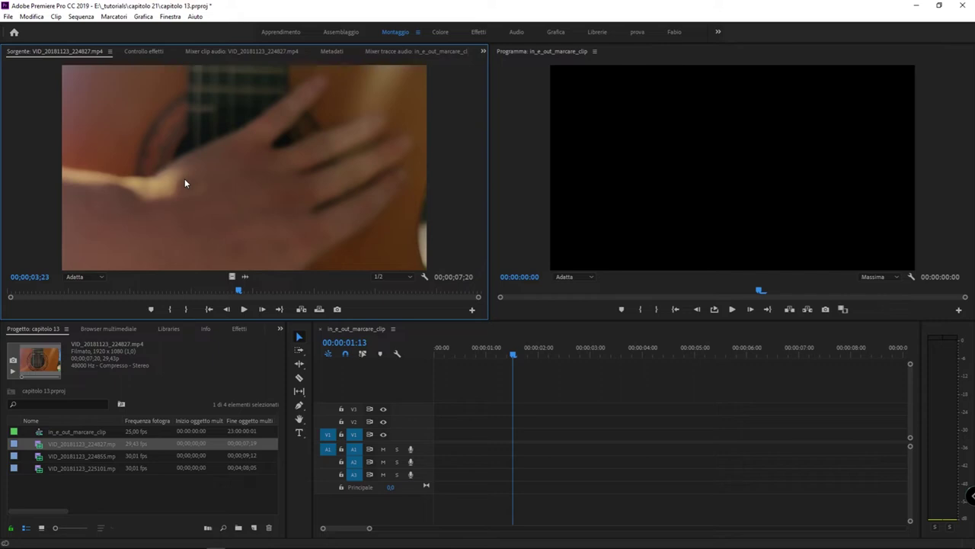
key("j")
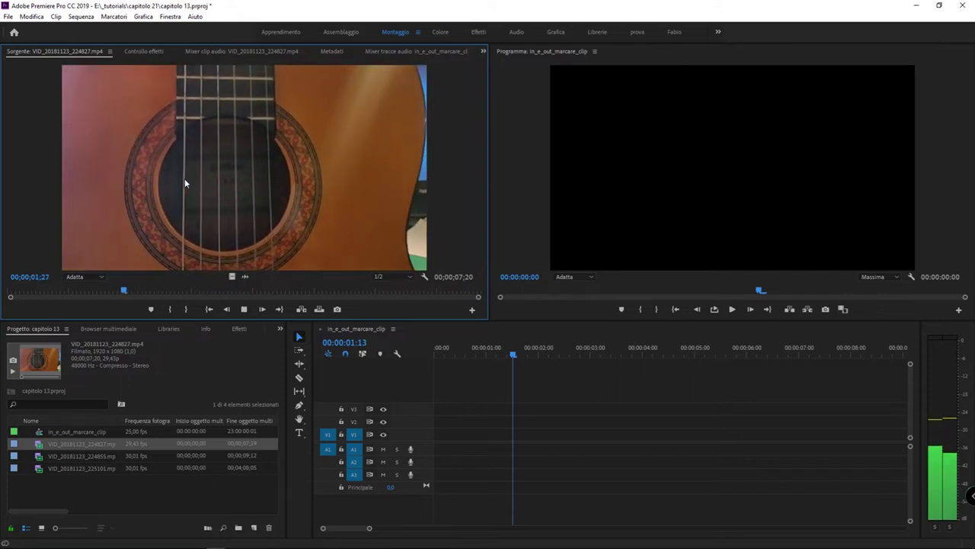
key("k")
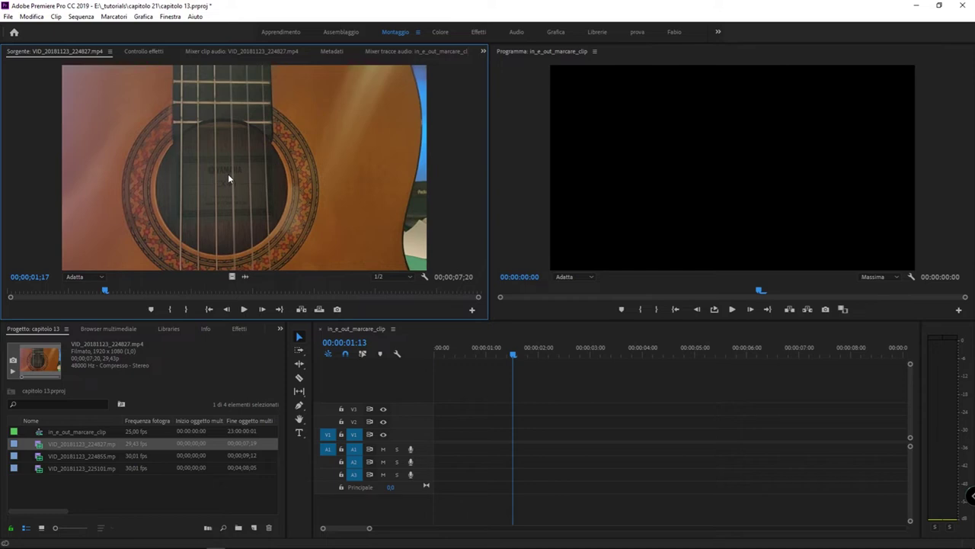
key("space")
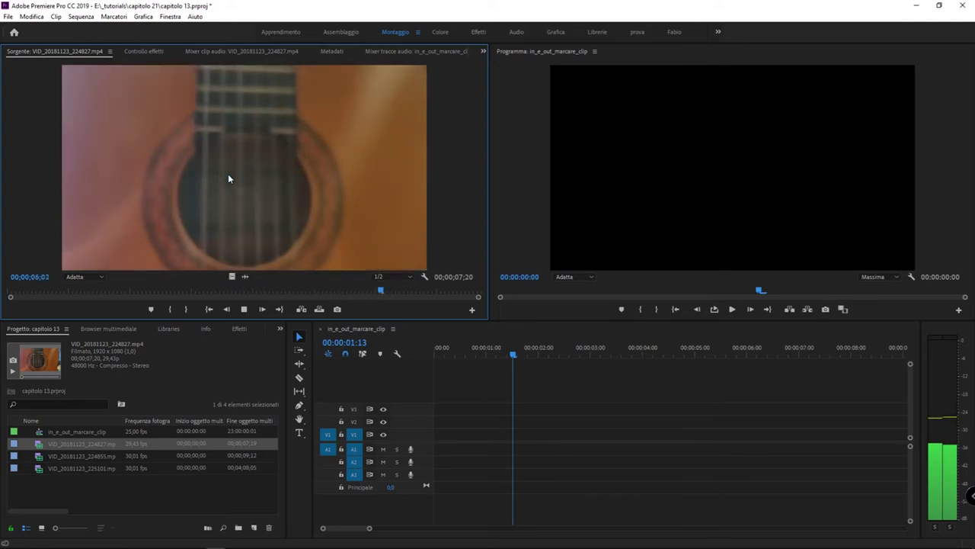
key("j")
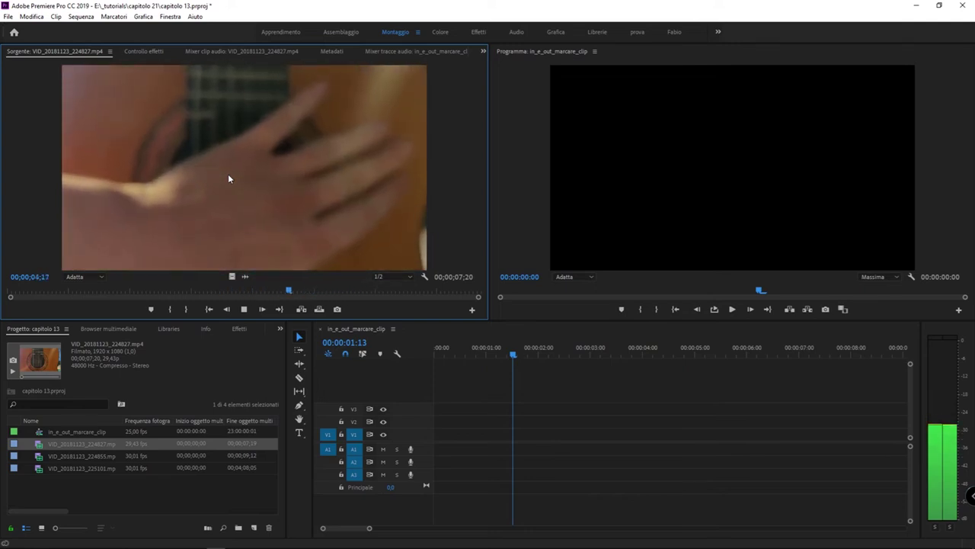
key("k")
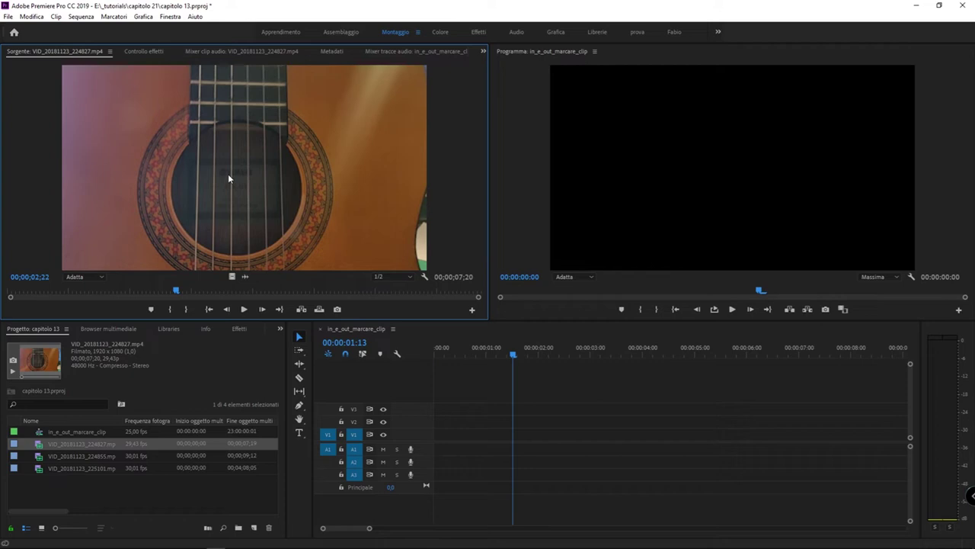
key("space")
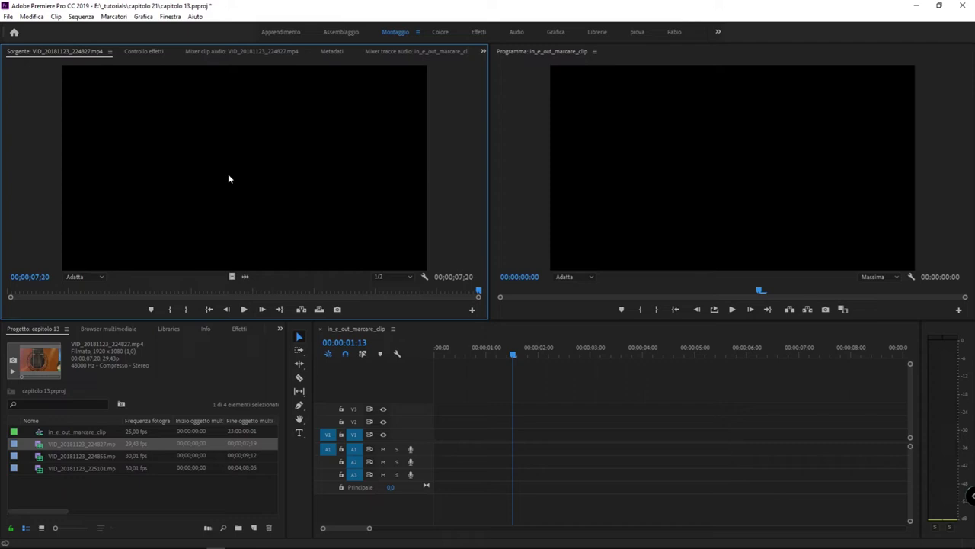
key("space")
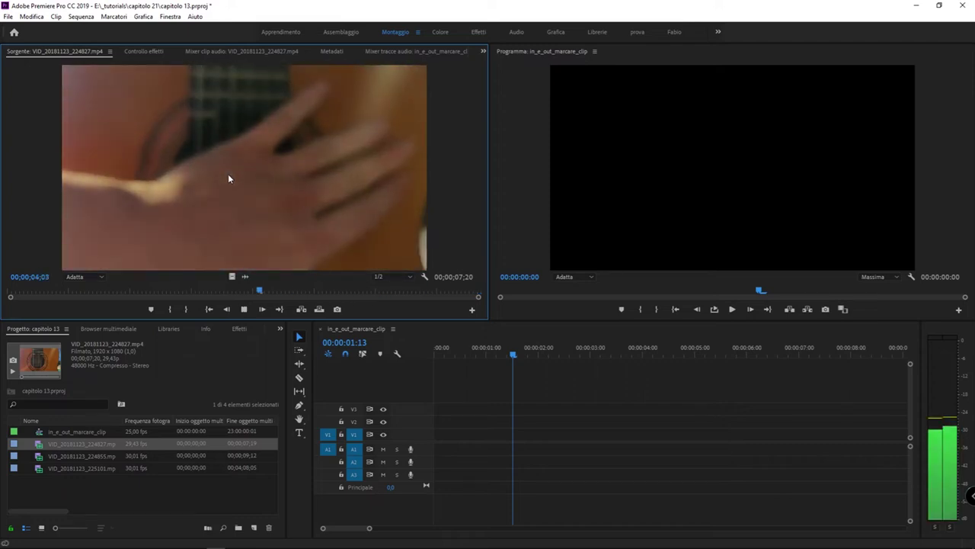
key("space")
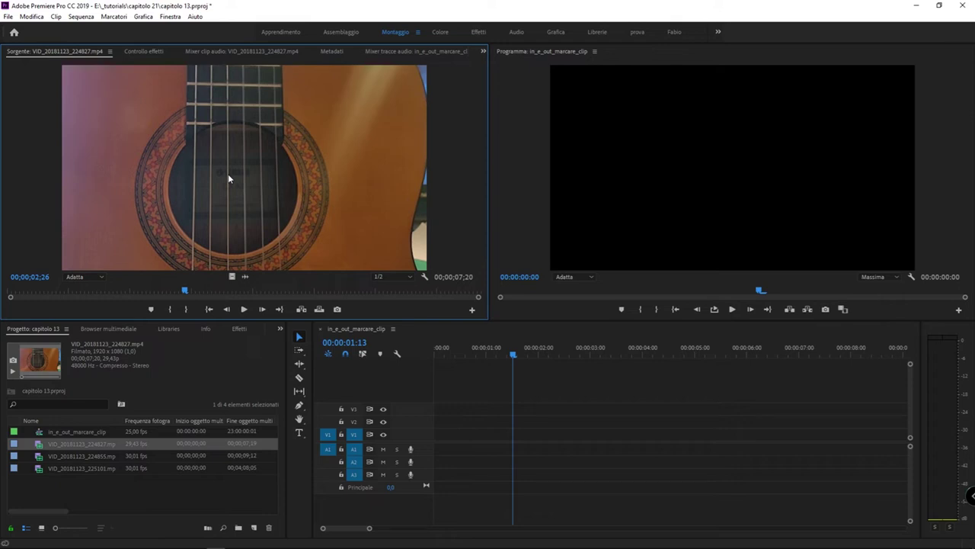
key("j")
key("k")
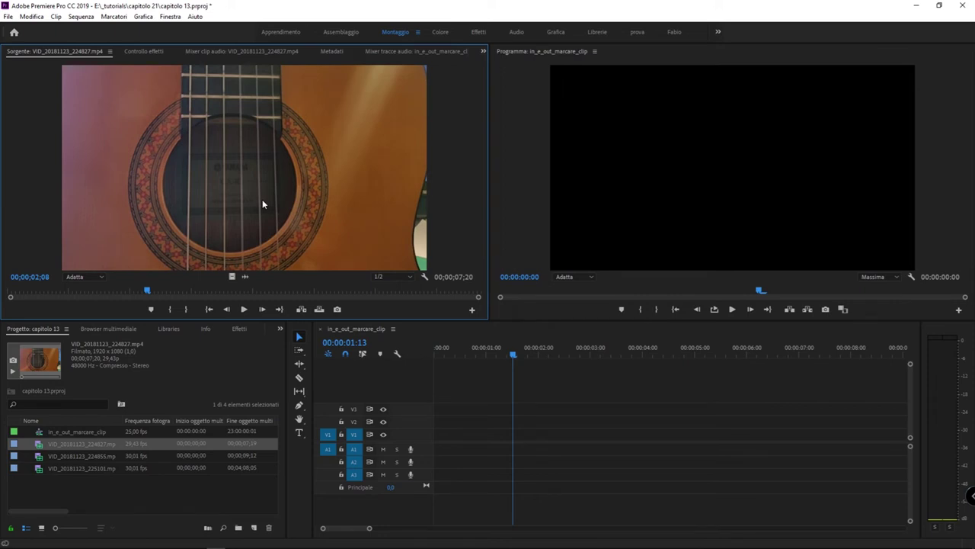
key("i")
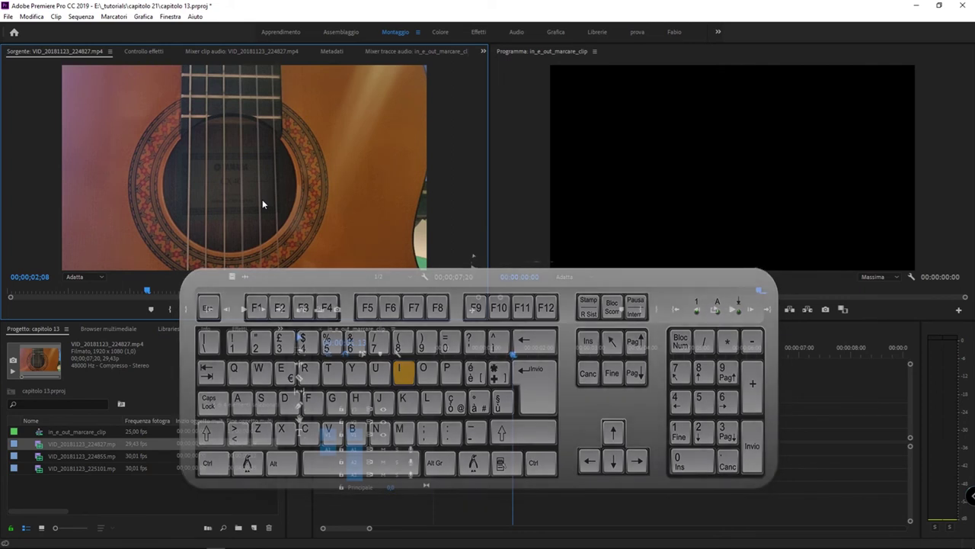
Step: Stop playback at 00;00;02;20 and mark the In point there
key("space")
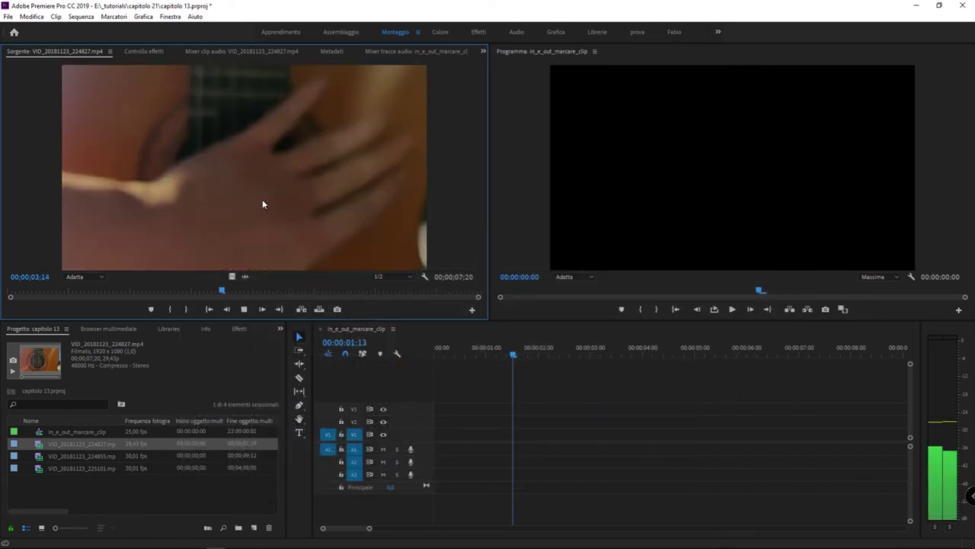
key("space")
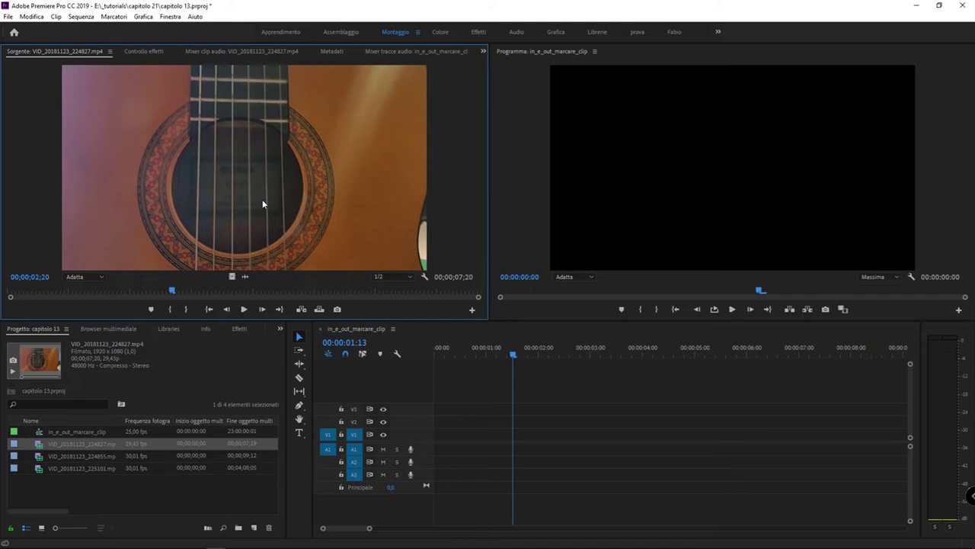
key("i")
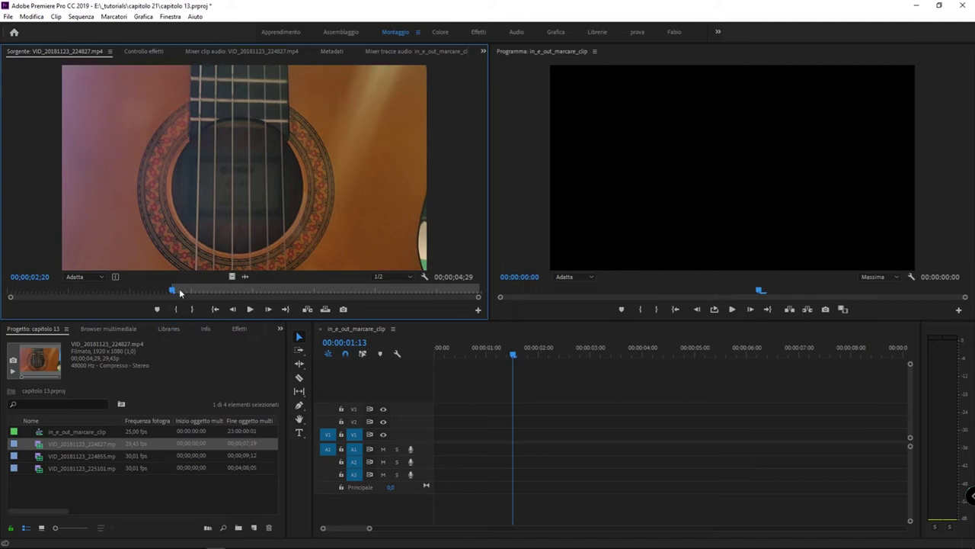
Step: Review the clip around the new In point, stopping playback at 00;00;03;23
key("shift+Left")
key("shift+Left")
key("shift+Left")
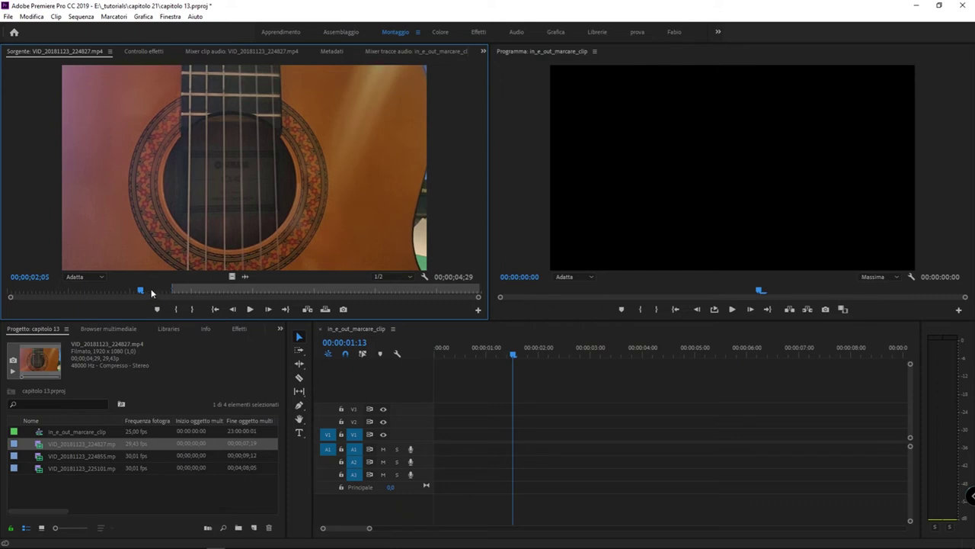
left_click_drag(141, 290, 175, 290)
key("j")
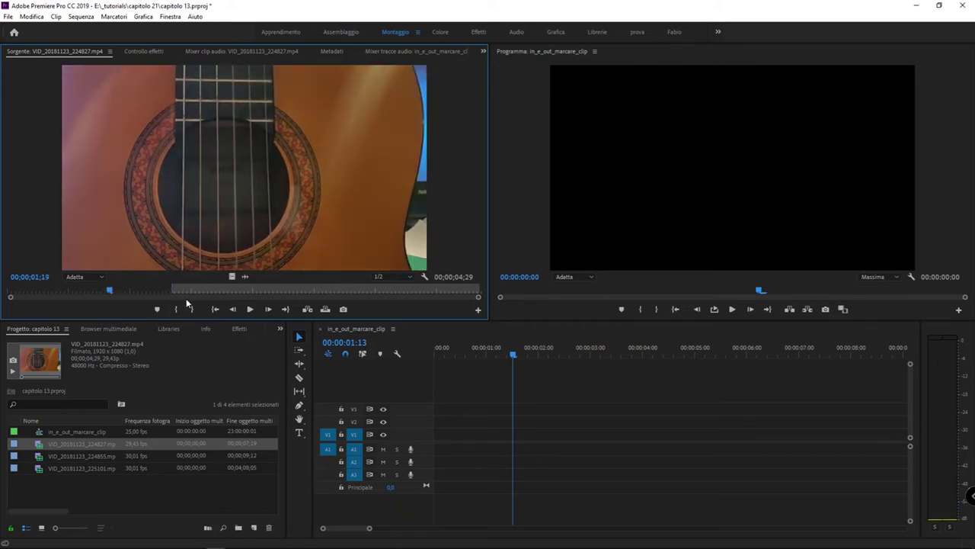
left_click(194, 292)
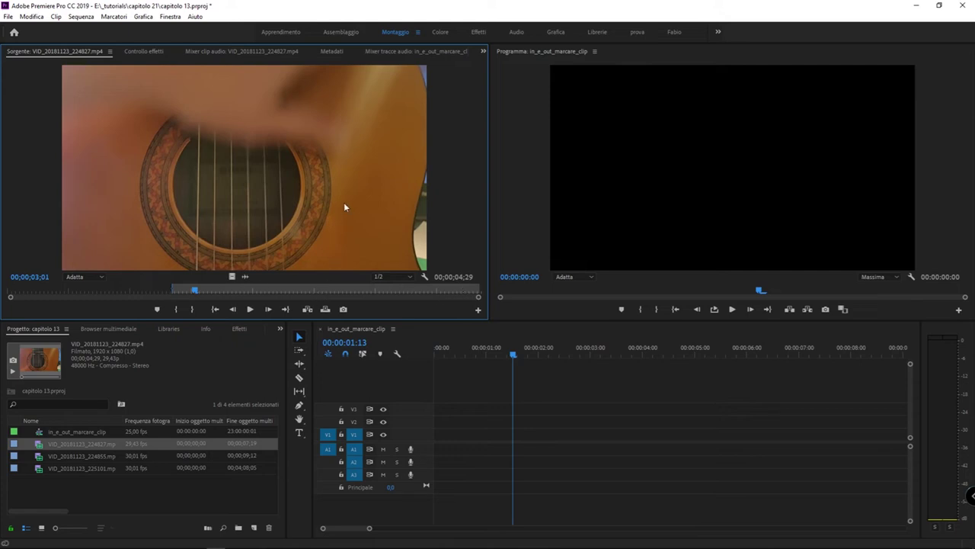
key("space")
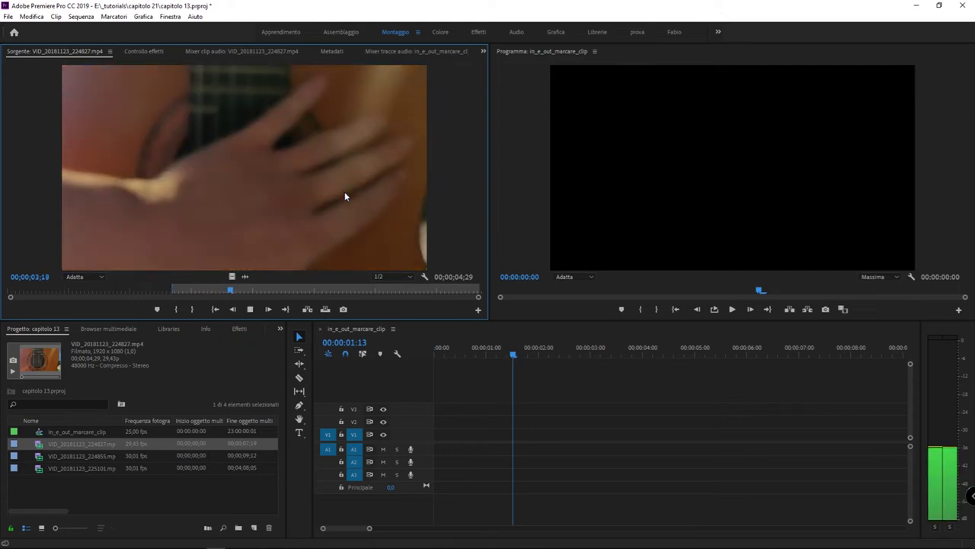
key("space")
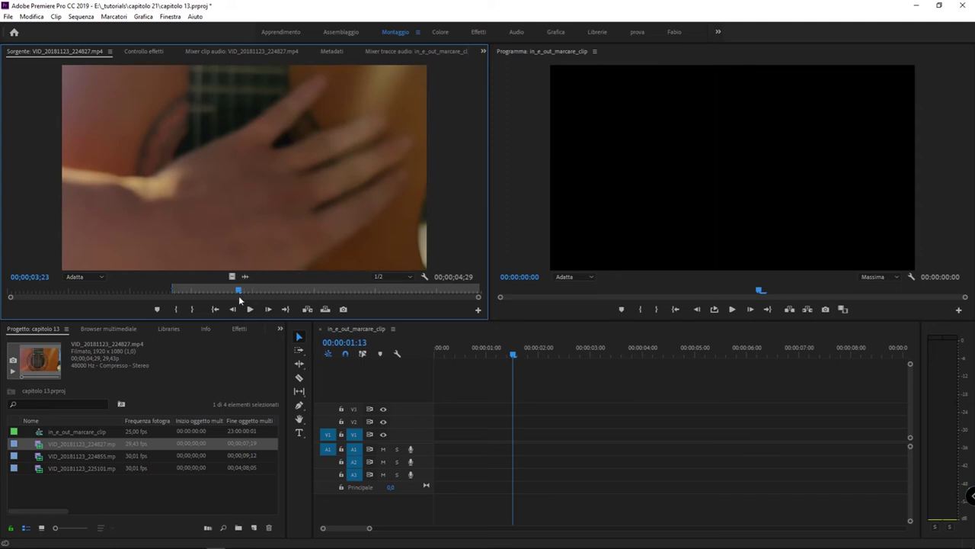
Step: Mark a first Out point, save the project, and move the playhead to 00;00;04;07
key("o")
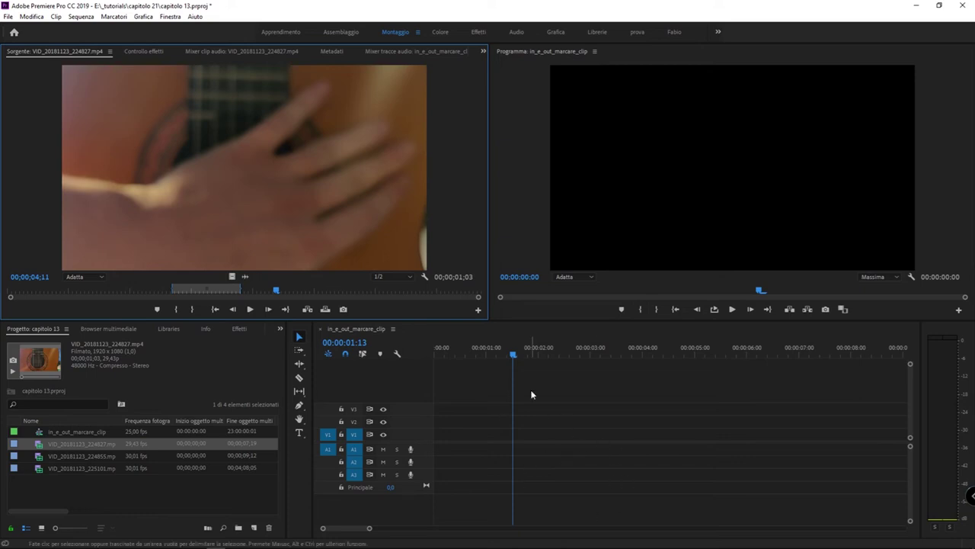
key("ctrl+s")
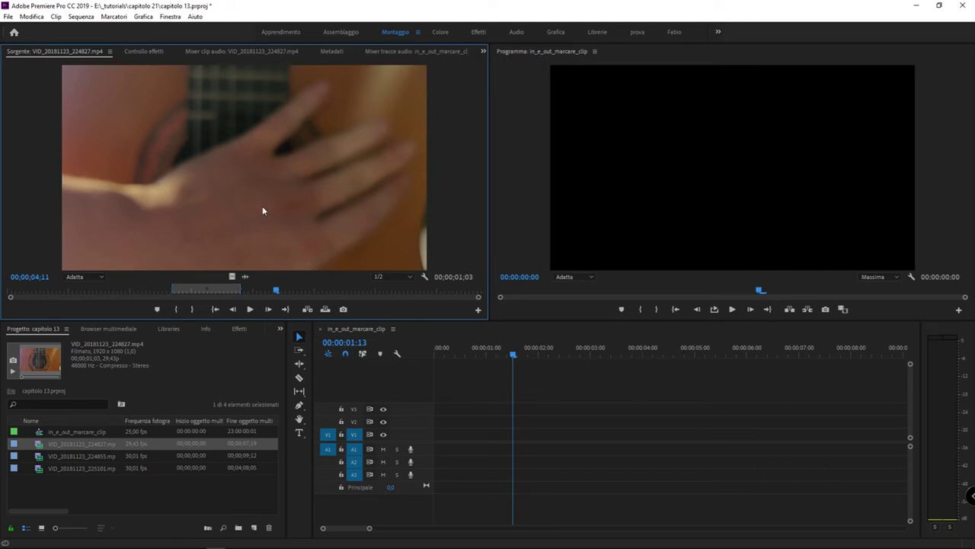
left_click(187, 290)
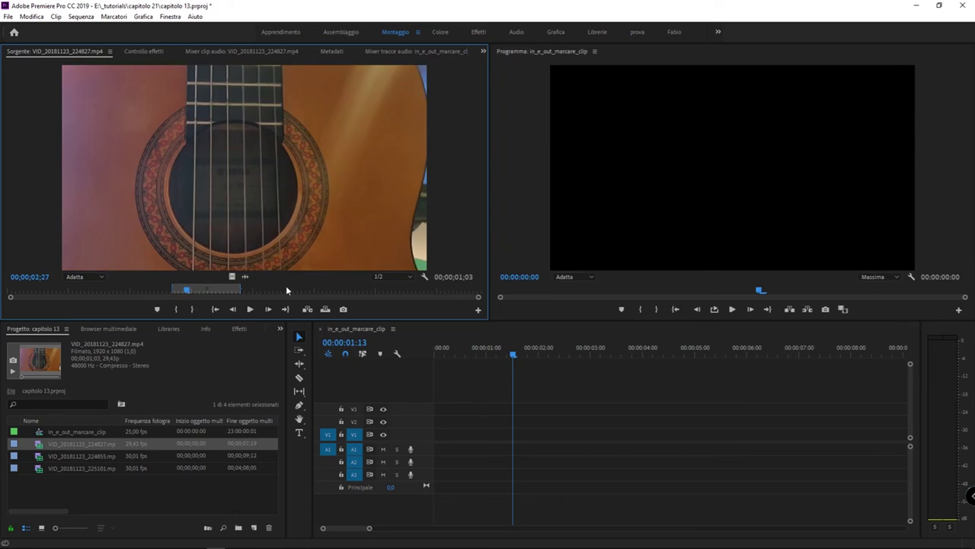
left_click(260, 291)
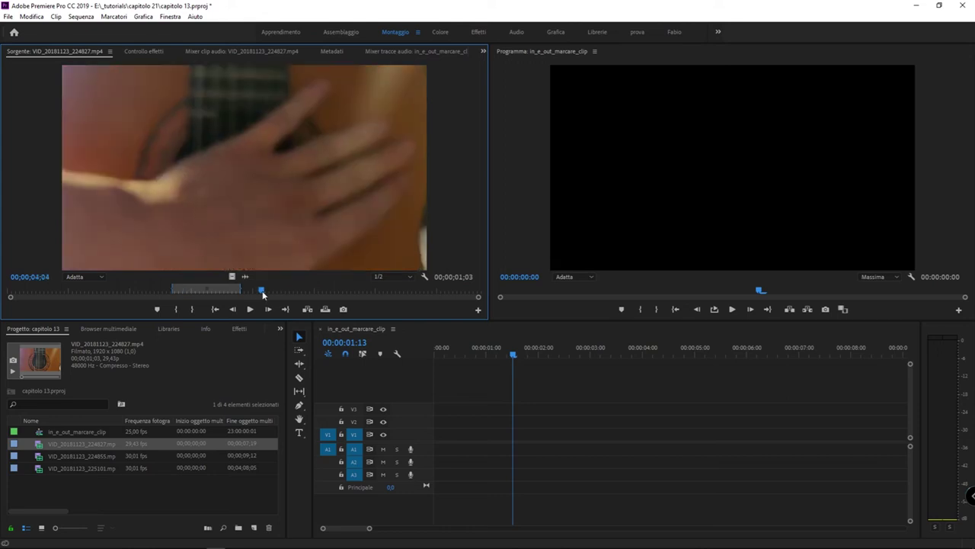
left_click_drag(262, 291, 267, 293)
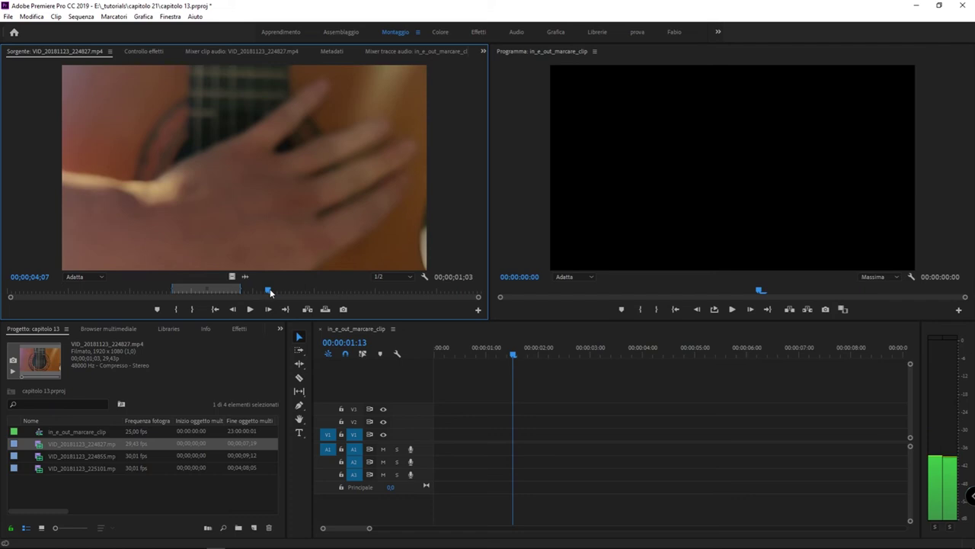
Step: Try Out points at 00;00;04;07, 00;00;03;17 and 00;00;04;28, settling on 00;00;04;13
key("o")
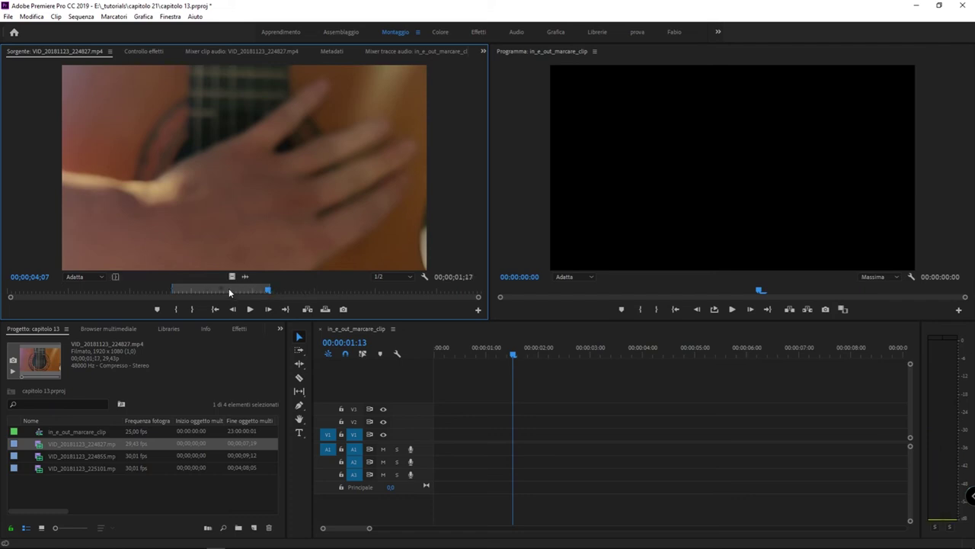
left_click(228, 288)
key("o")
left_click(311, 288)
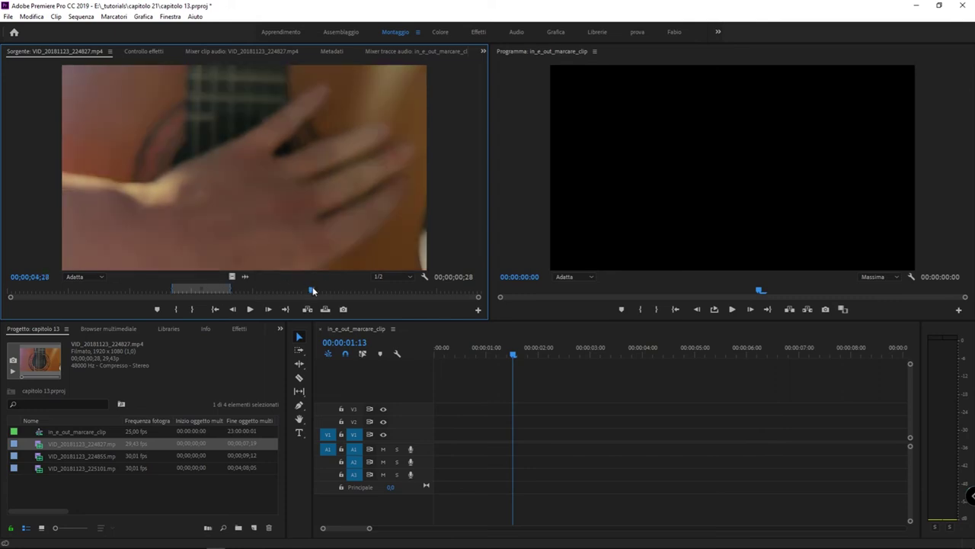
key("o")
left_click(281, 289)
key("o")
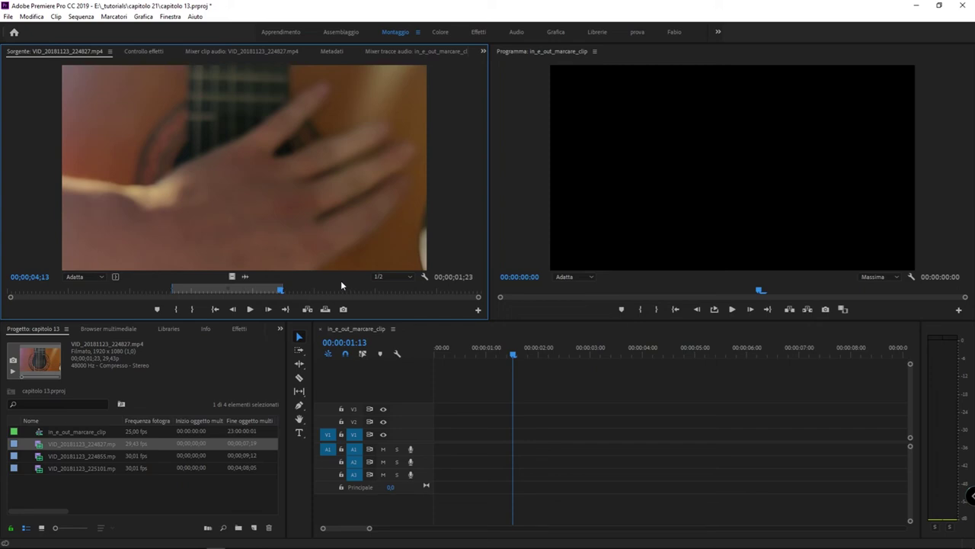
Step: Try In points at 00;00;02;08 and 00;00;01;00, then set the final In at 00;00;01;14
left_click_drag(152, 290, 129, 290)
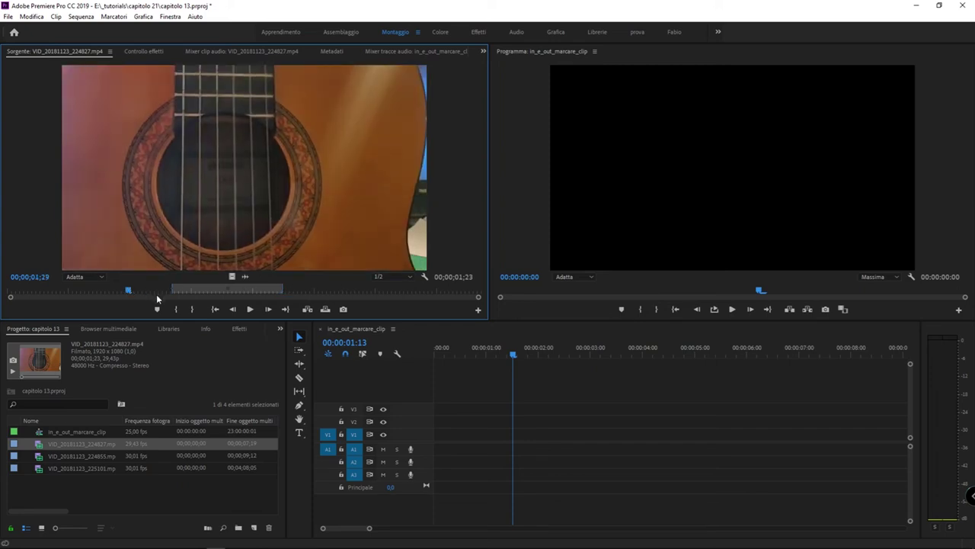
left_click(147, 290)
key("i")
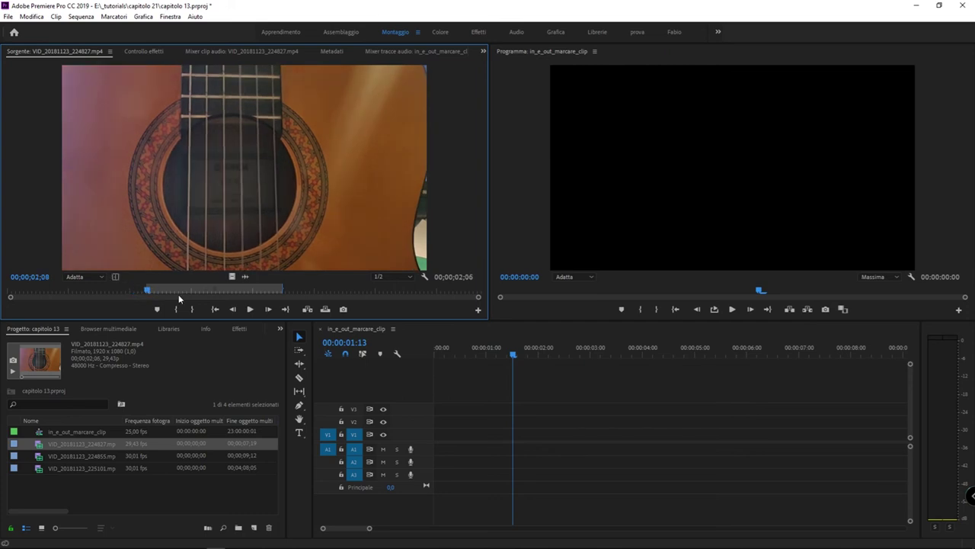
left_click(181, 291)
key("i")
left_click(70, 291)
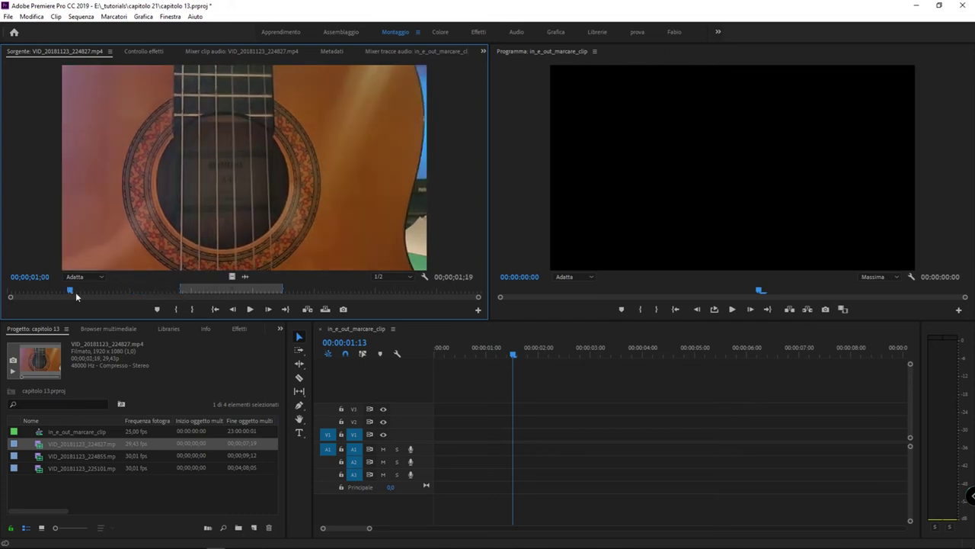
key("i")
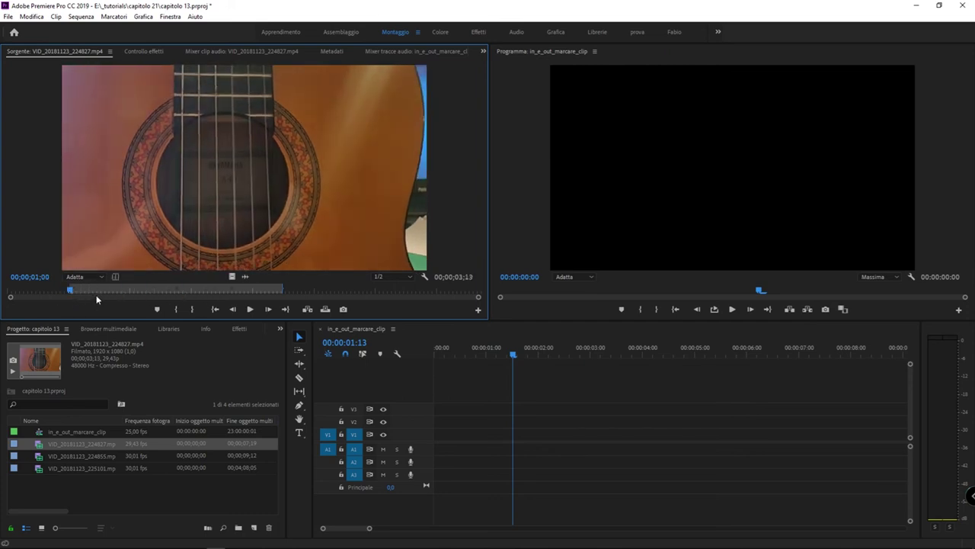
left_click(98, 290)
key("i")
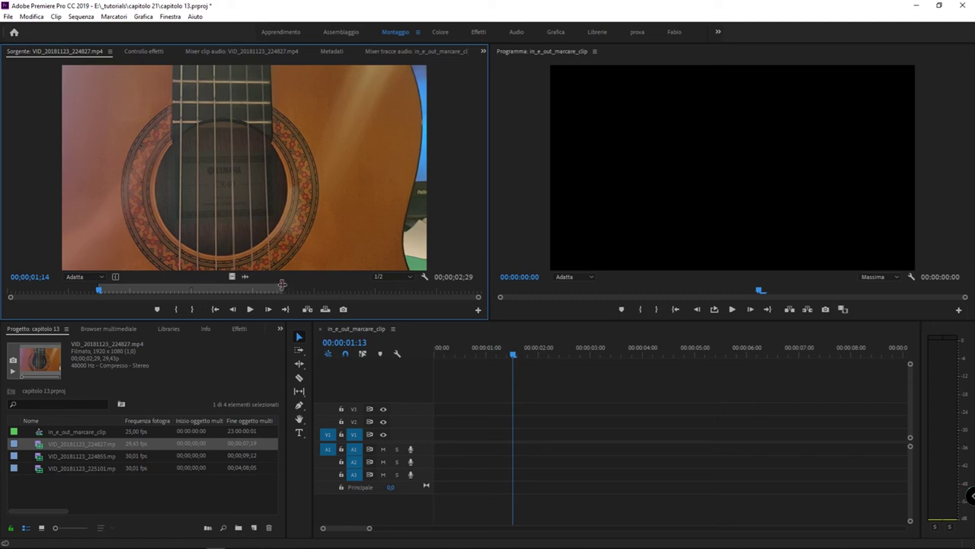
Step: Adjust the In/Out handles, then mark In at the clip start and Out at its end
mouse_move(282, 288)
left_mouse_down()
mouse_move(308, 286)
mouse_move(247, 288)
left_mouse_up()
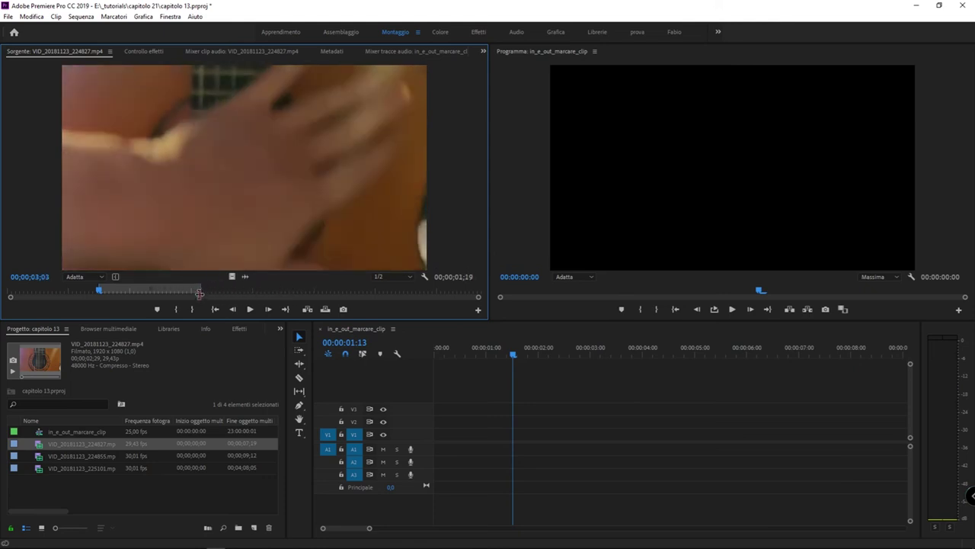
mouse_move(100, 290)
left_mouse_down()
mouse_move(123, 290)
mouse_move(89, 297)
mouse_move(177, 295)
mouse_move(72, 294)
left_mouse_up()
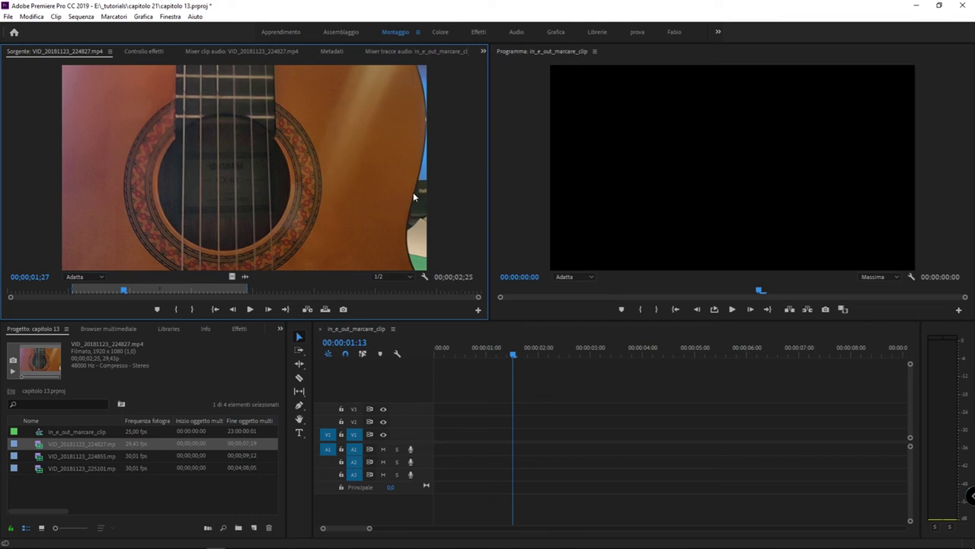
left_click_drag(124, 289, 10, 288)
key("i")
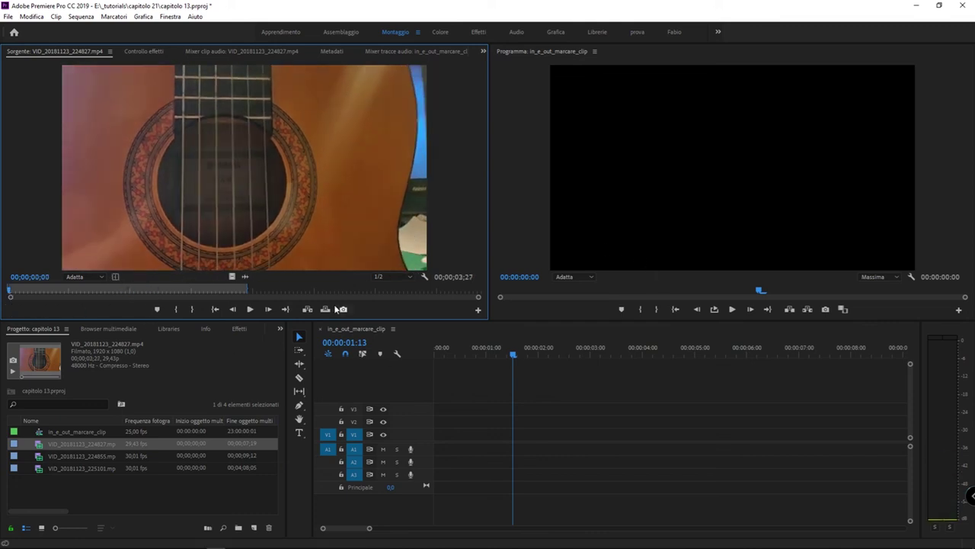
key("ctrl+shift+o")
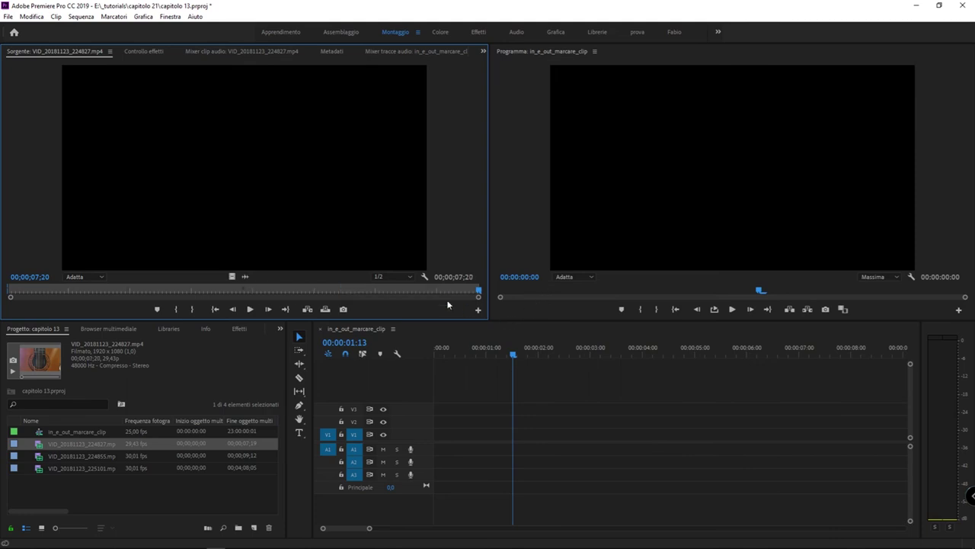
Step: Play the full-length marked clip, then scrub back to 00;00;03;16
key("space")
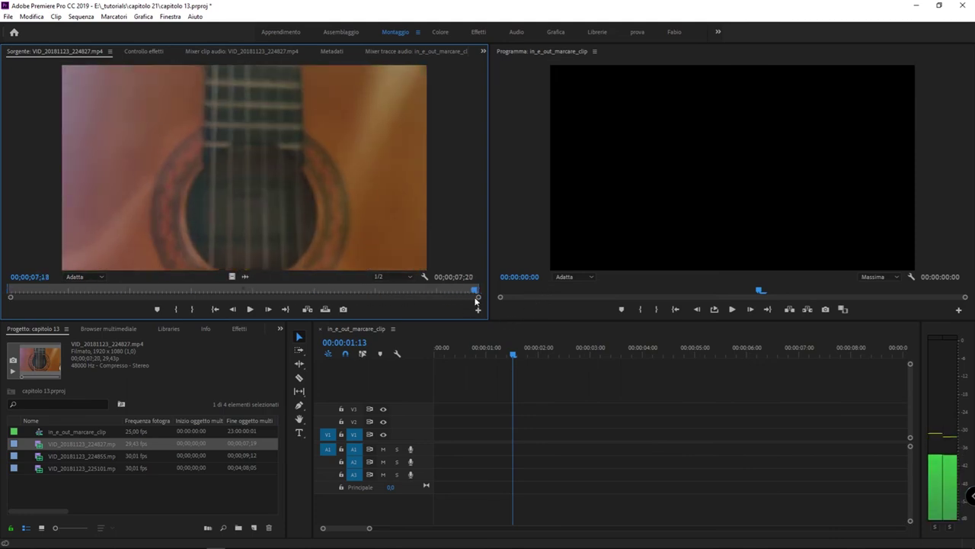
left_click(307, 291)
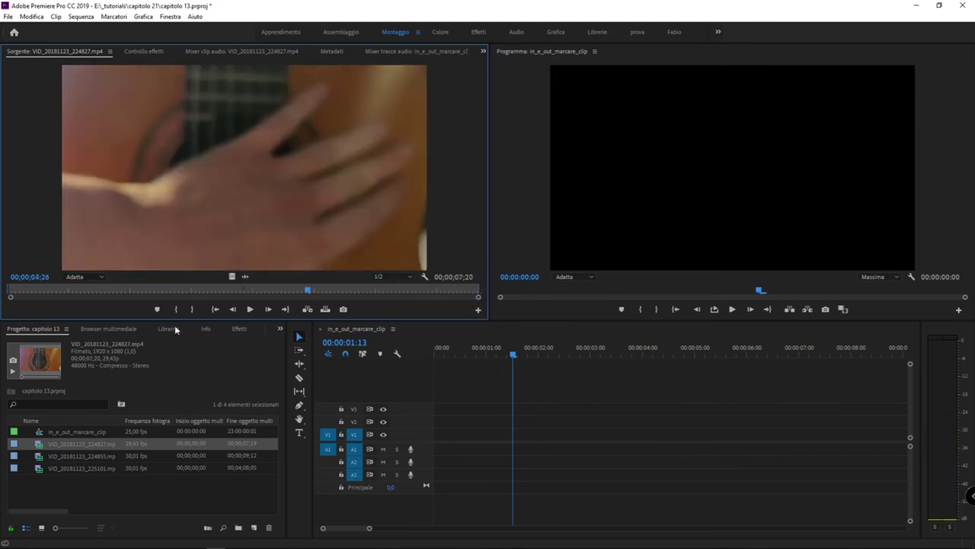
left_click_drag(188, 292, 258, 292)
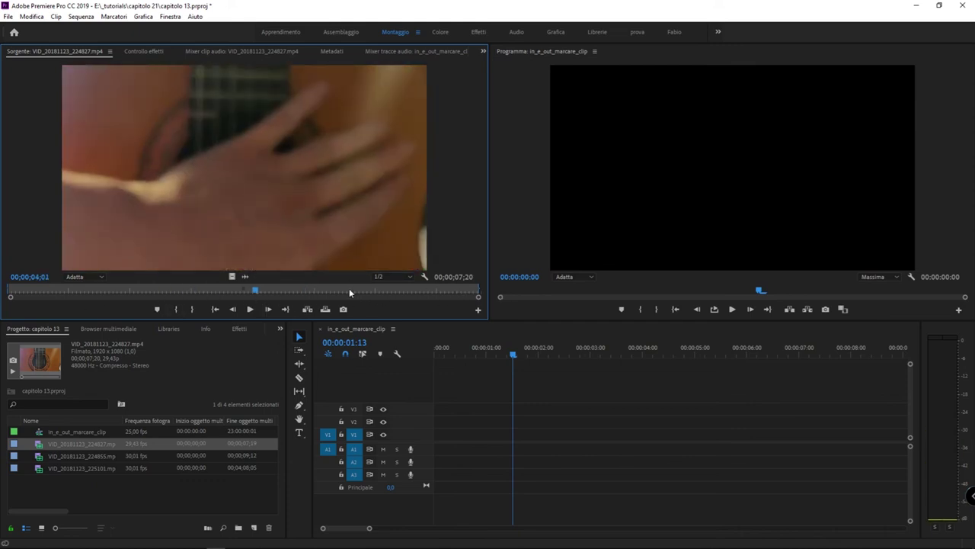
left_click_drag(263, 291, 227, 291)
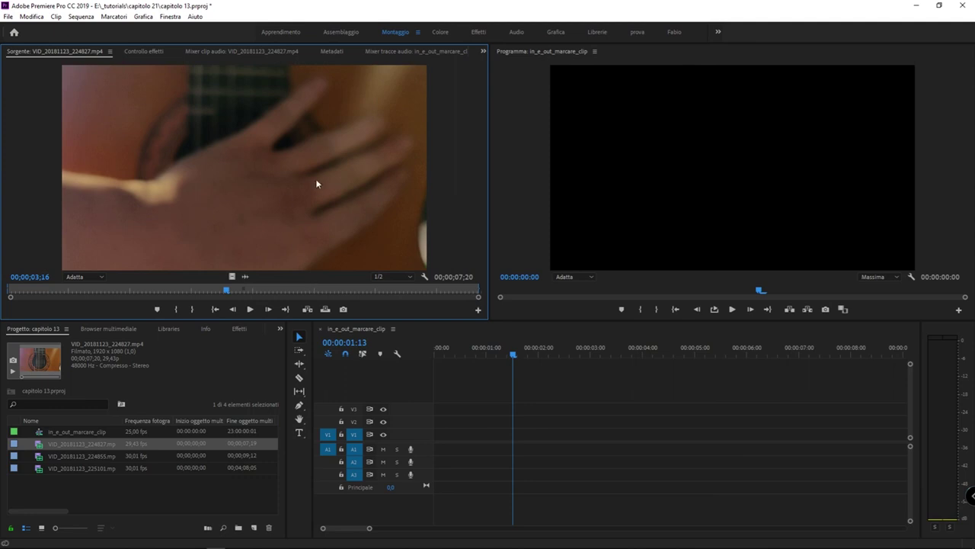
Step: Clear both marks with the Source monitor's 'Cancella attacco e stacco' context command
right_click(296, 149)
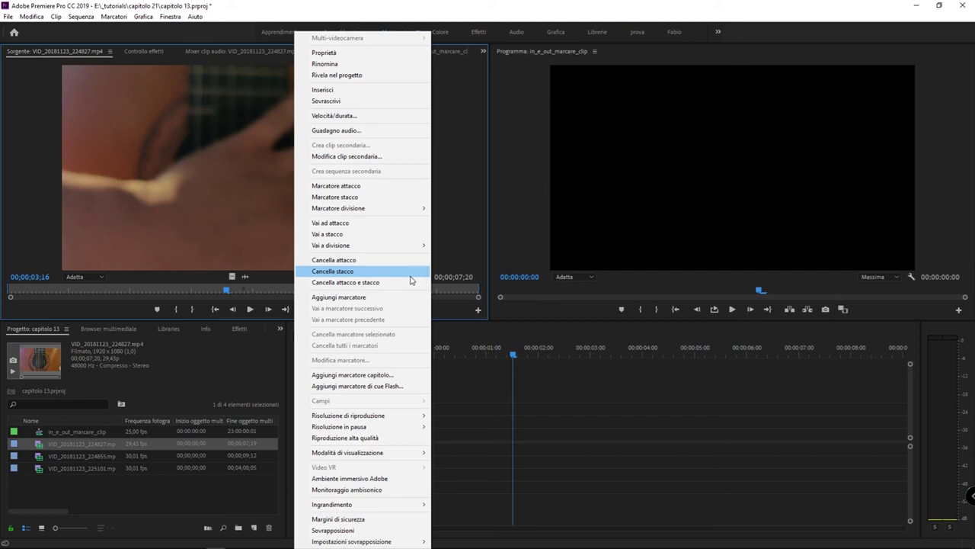
left_click(406, 282)
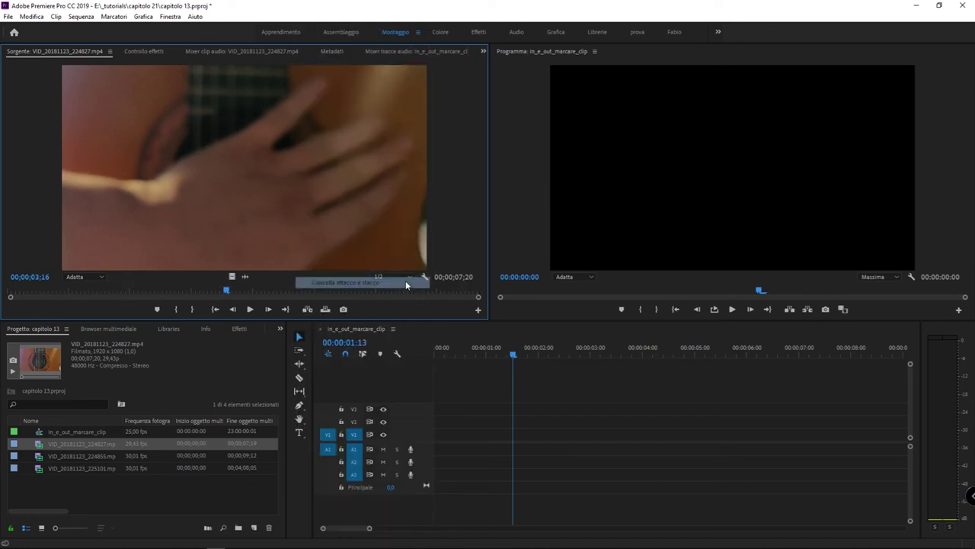
key("Right")
key("Right")
key("Right")
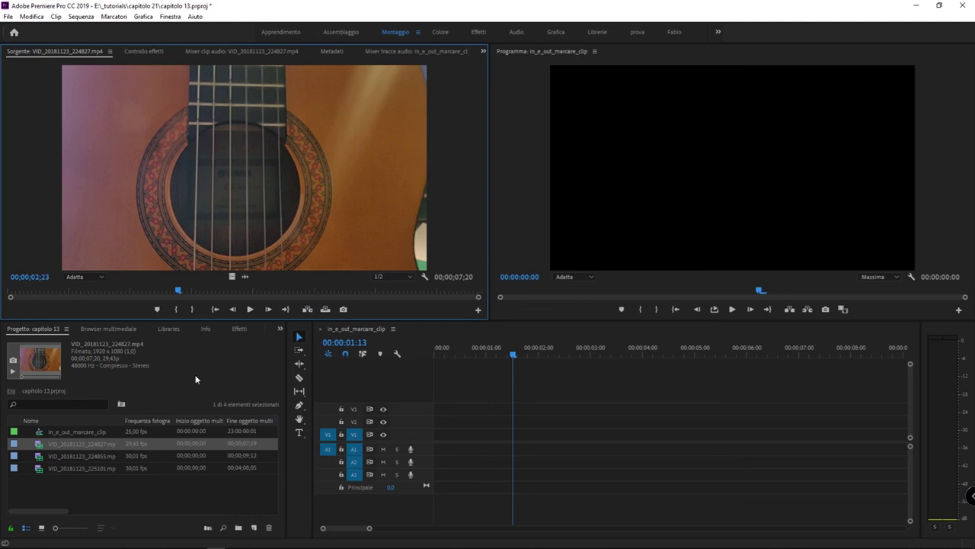
Step: Step the guitar clip forward one frame to 00;00;02;24
key("Right")
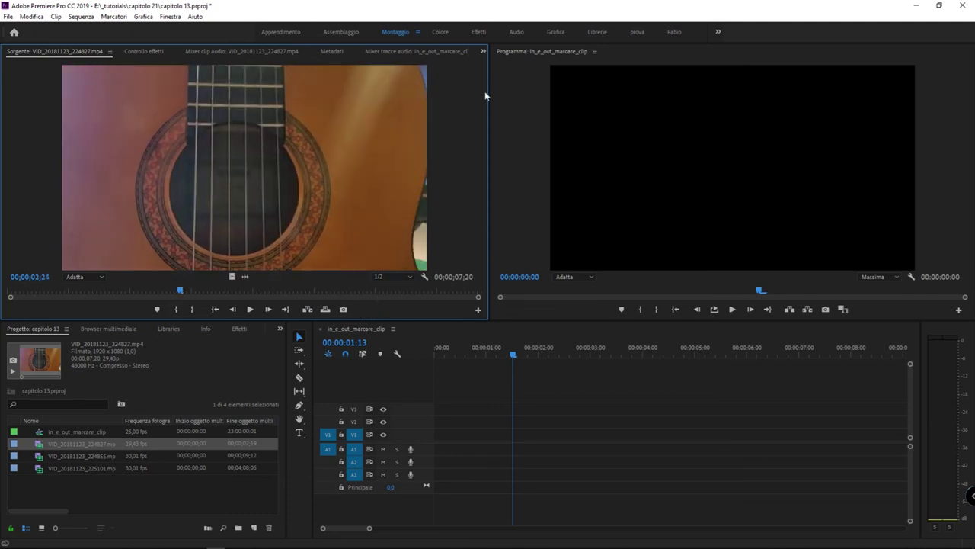